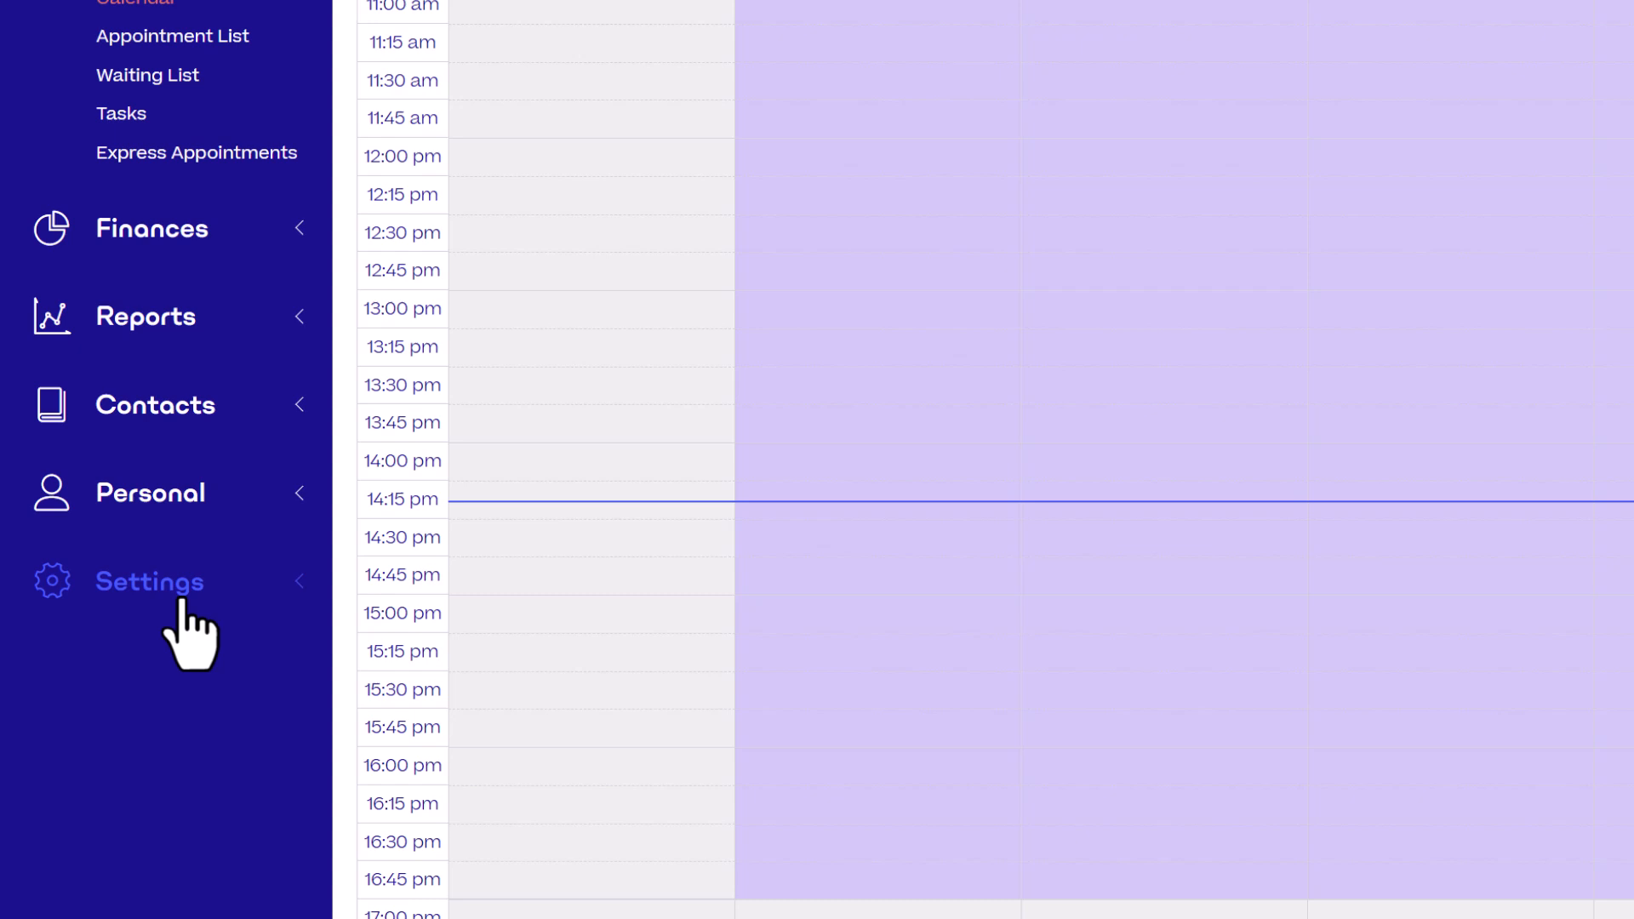
- Open the clinical template settings and create a new note template from scratch
click(181, 596)
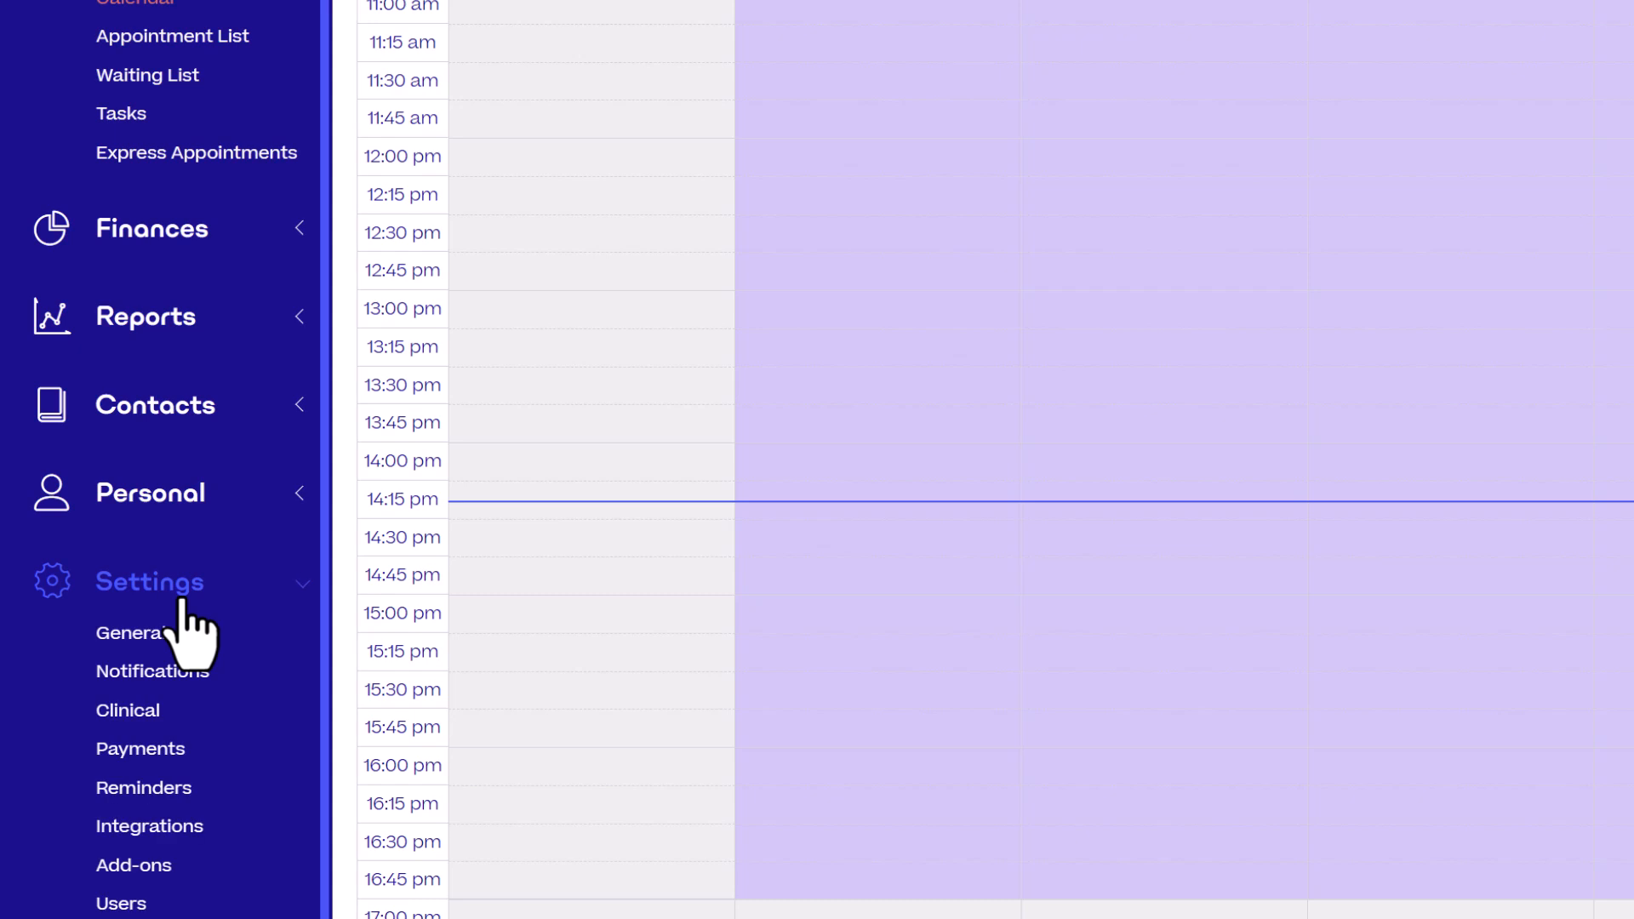
click(170, 717)
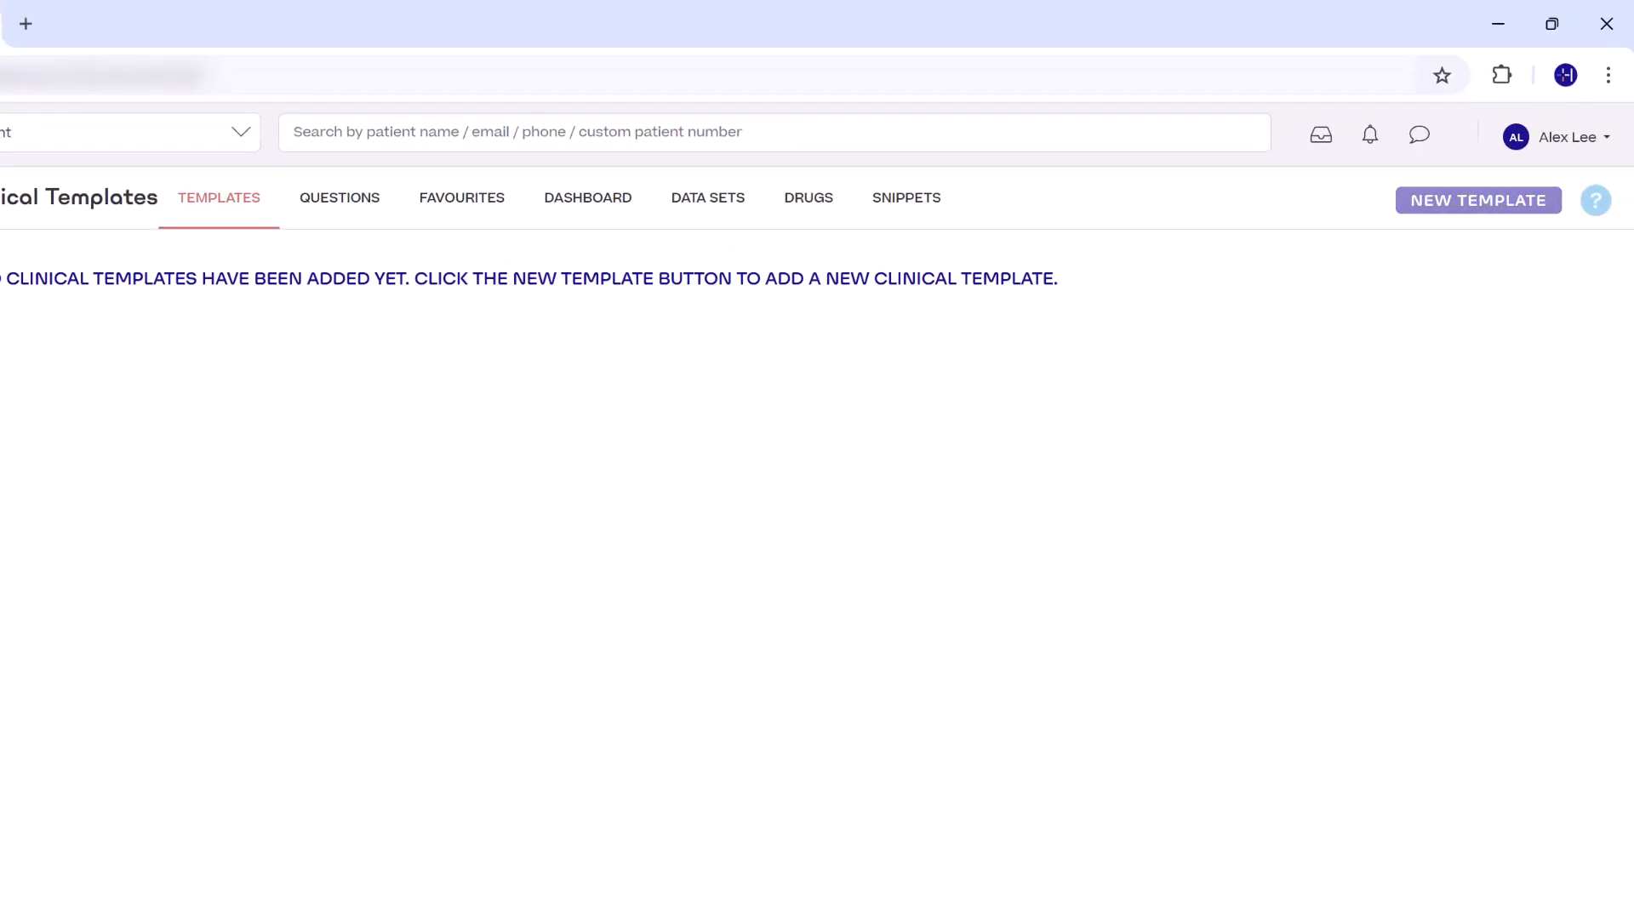
click(1494, 204)
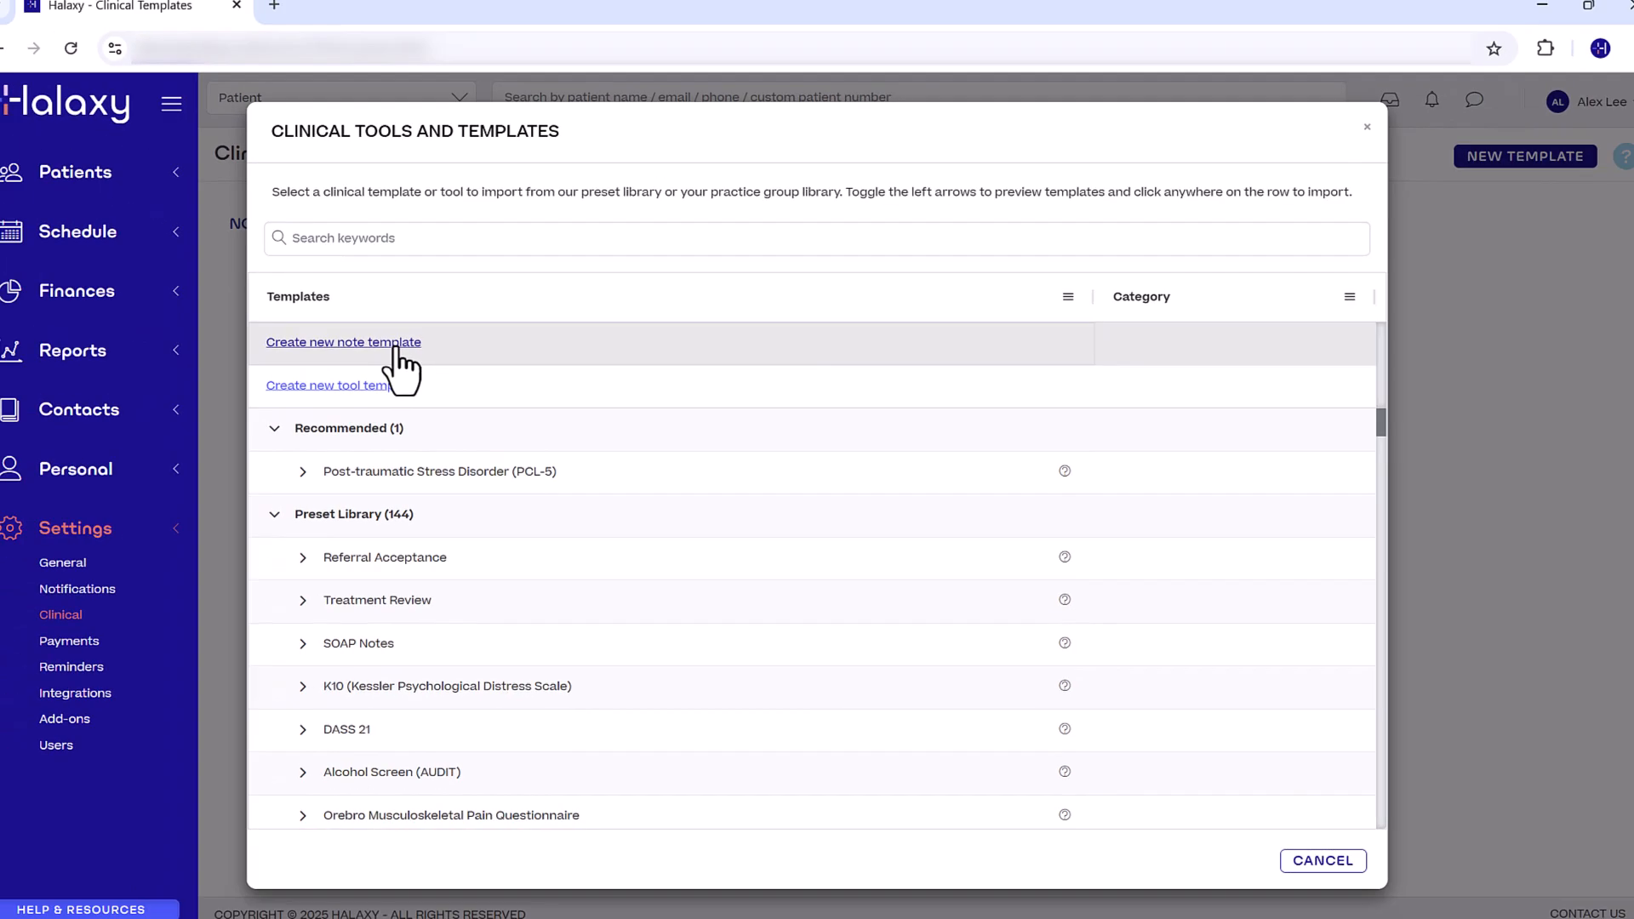
click(395, 344)
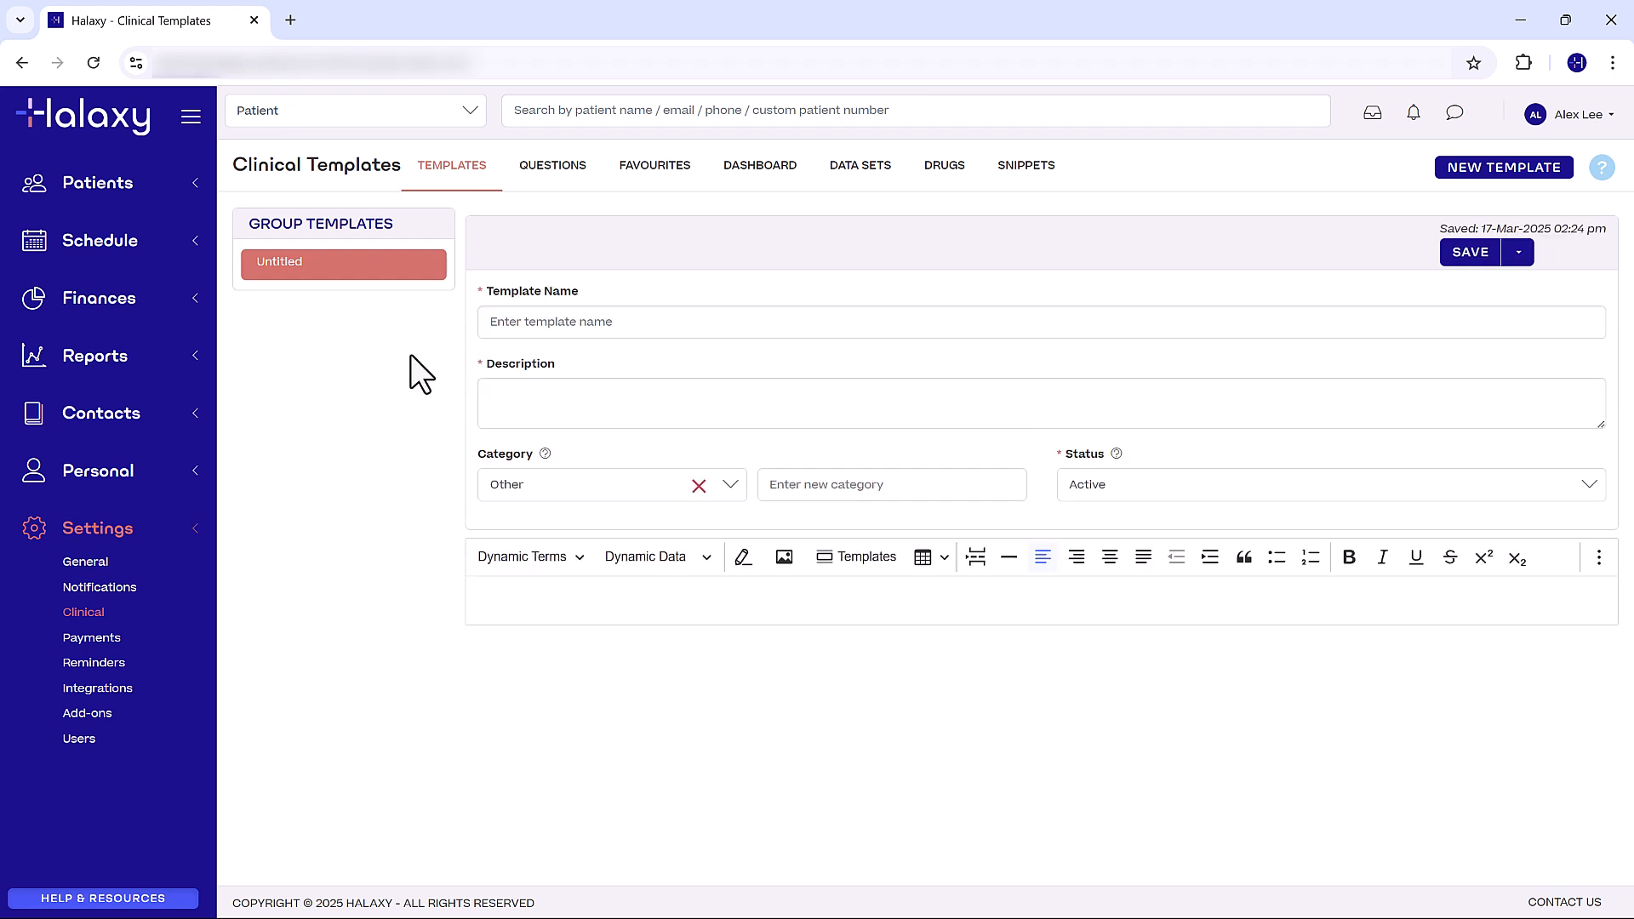
- Name the template "Treatment Review Letter" and describe it as "A letter to send to referring practitioners on patient's progress"
click(705, 323)
text(Treatme)
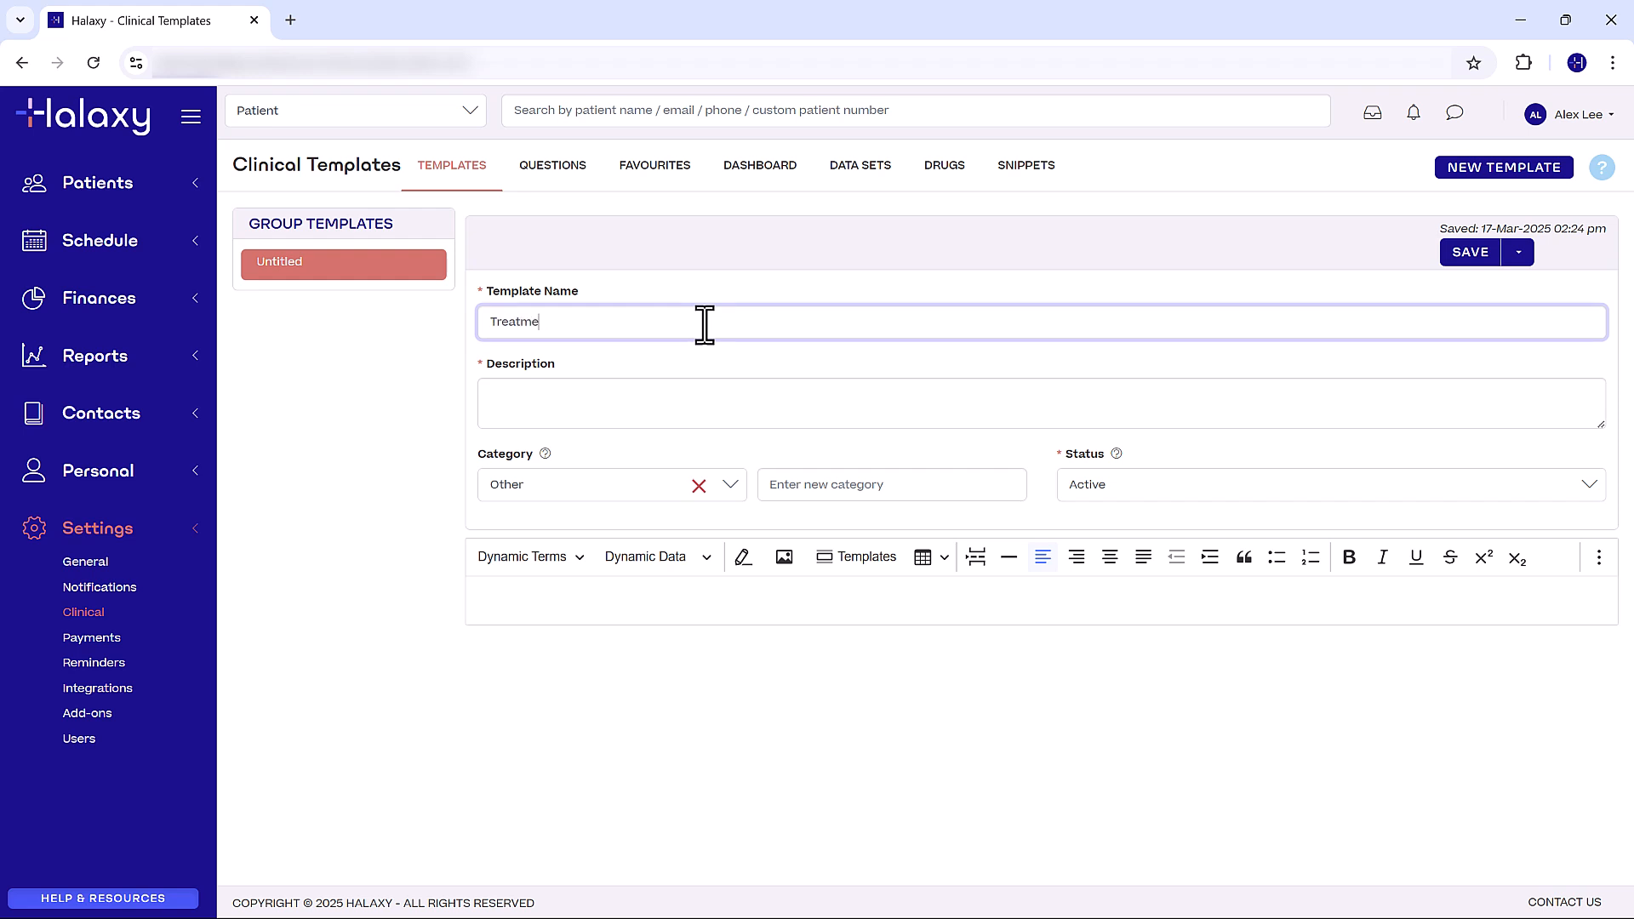
text(nt Review Letter)
click(671, 398)
text(A letter )
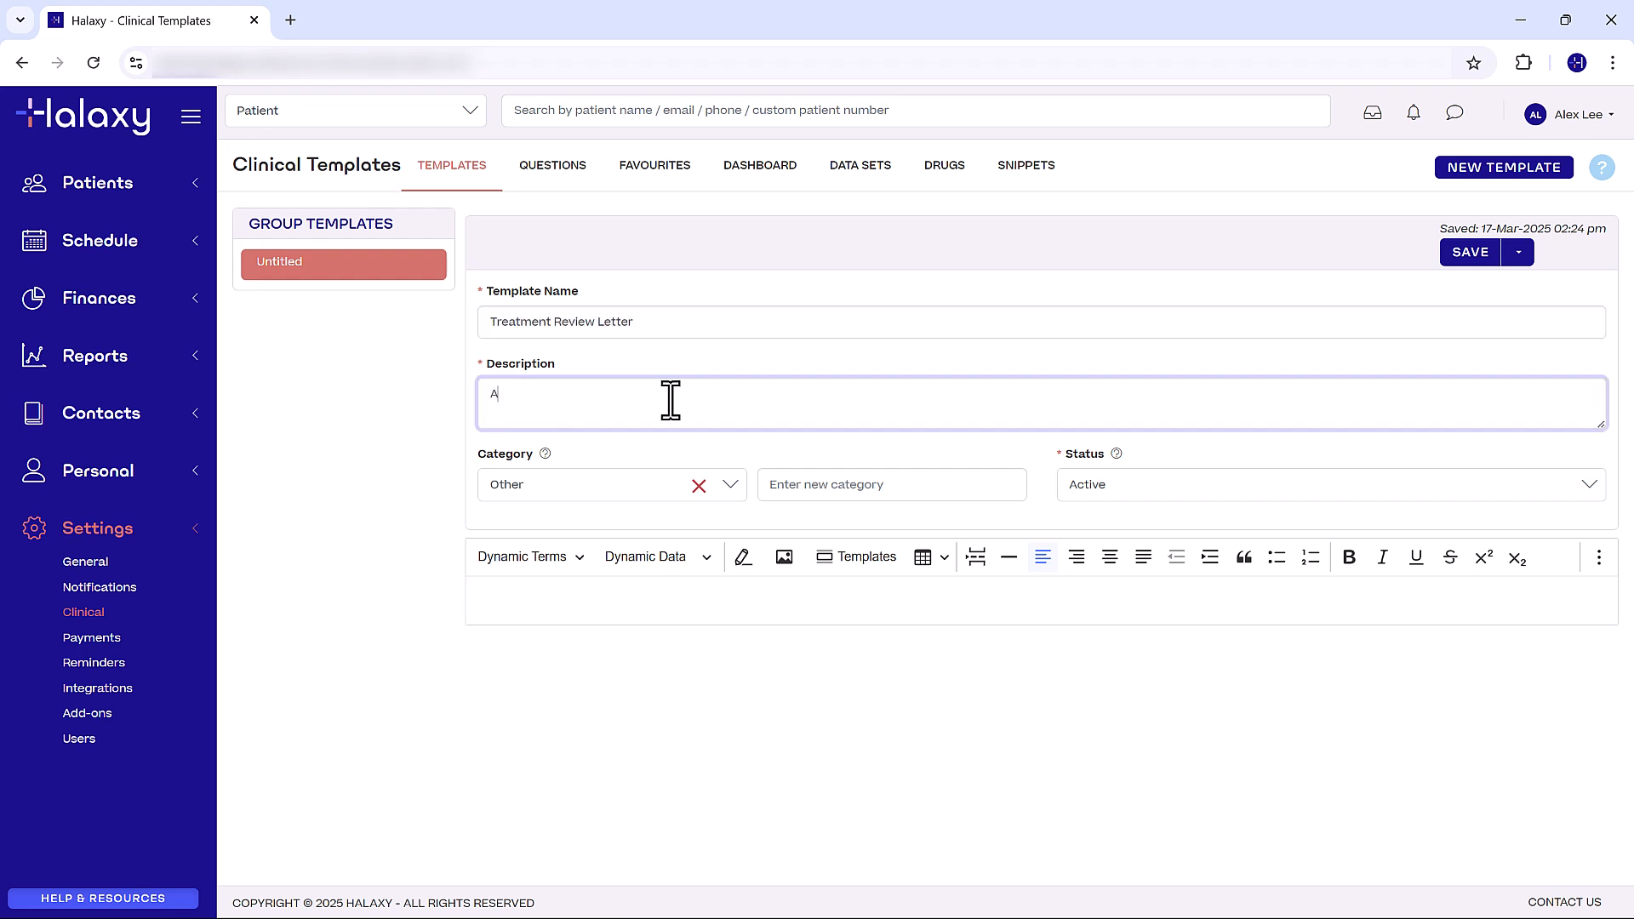
text(to send to referring practitioners on patient's progress)
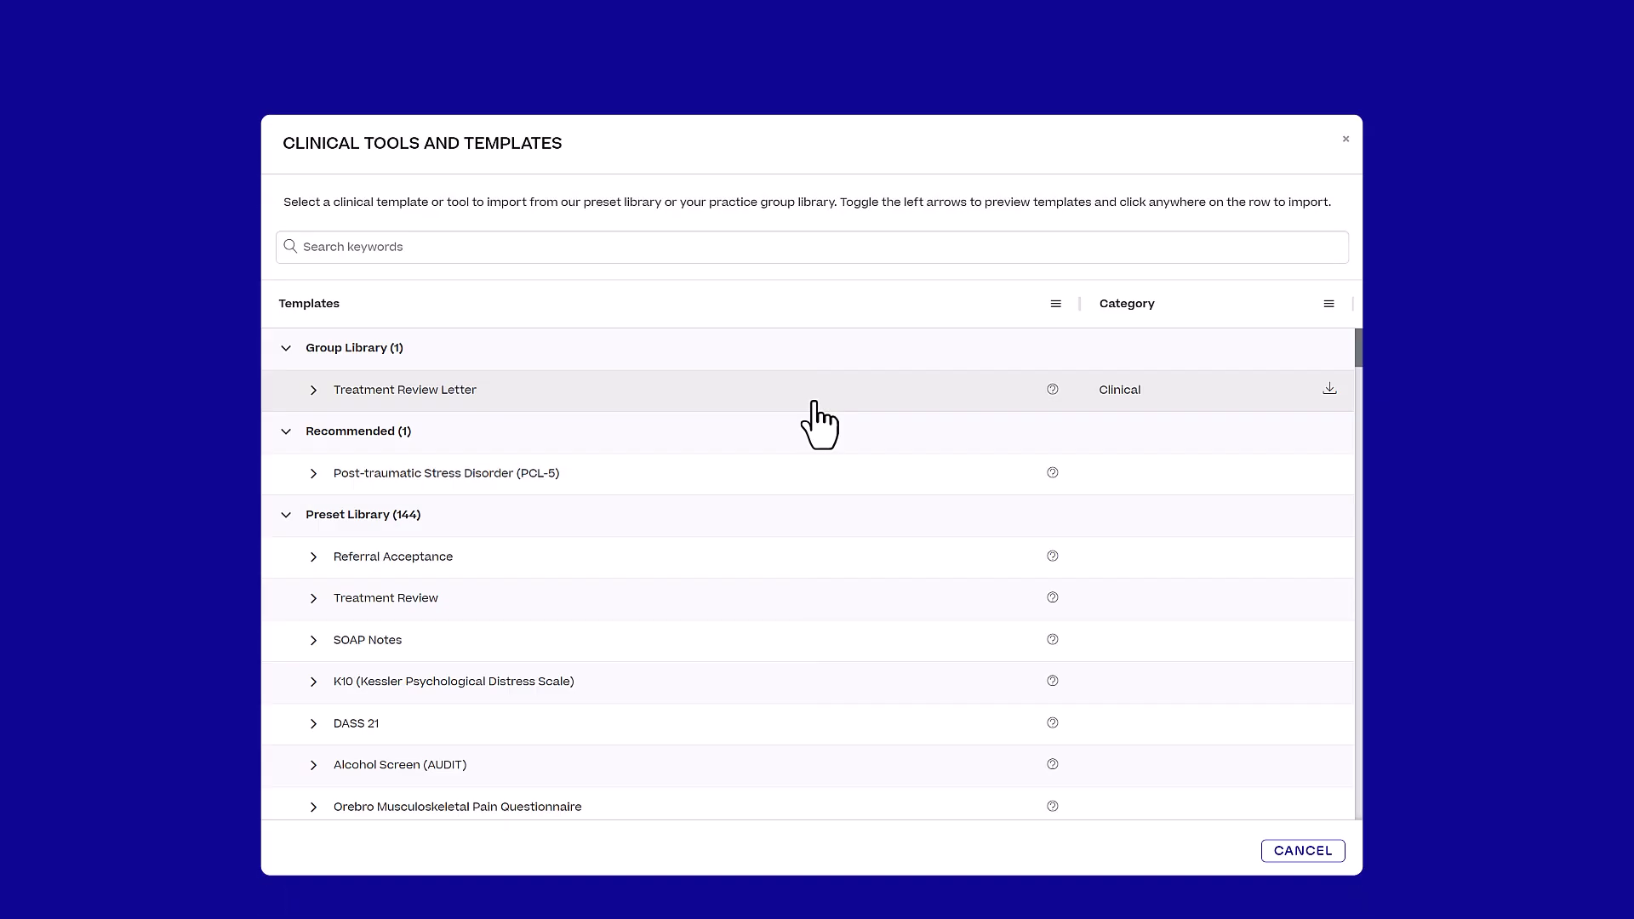
- Set the template's category to Clinical
mouse_move(1051, 394)
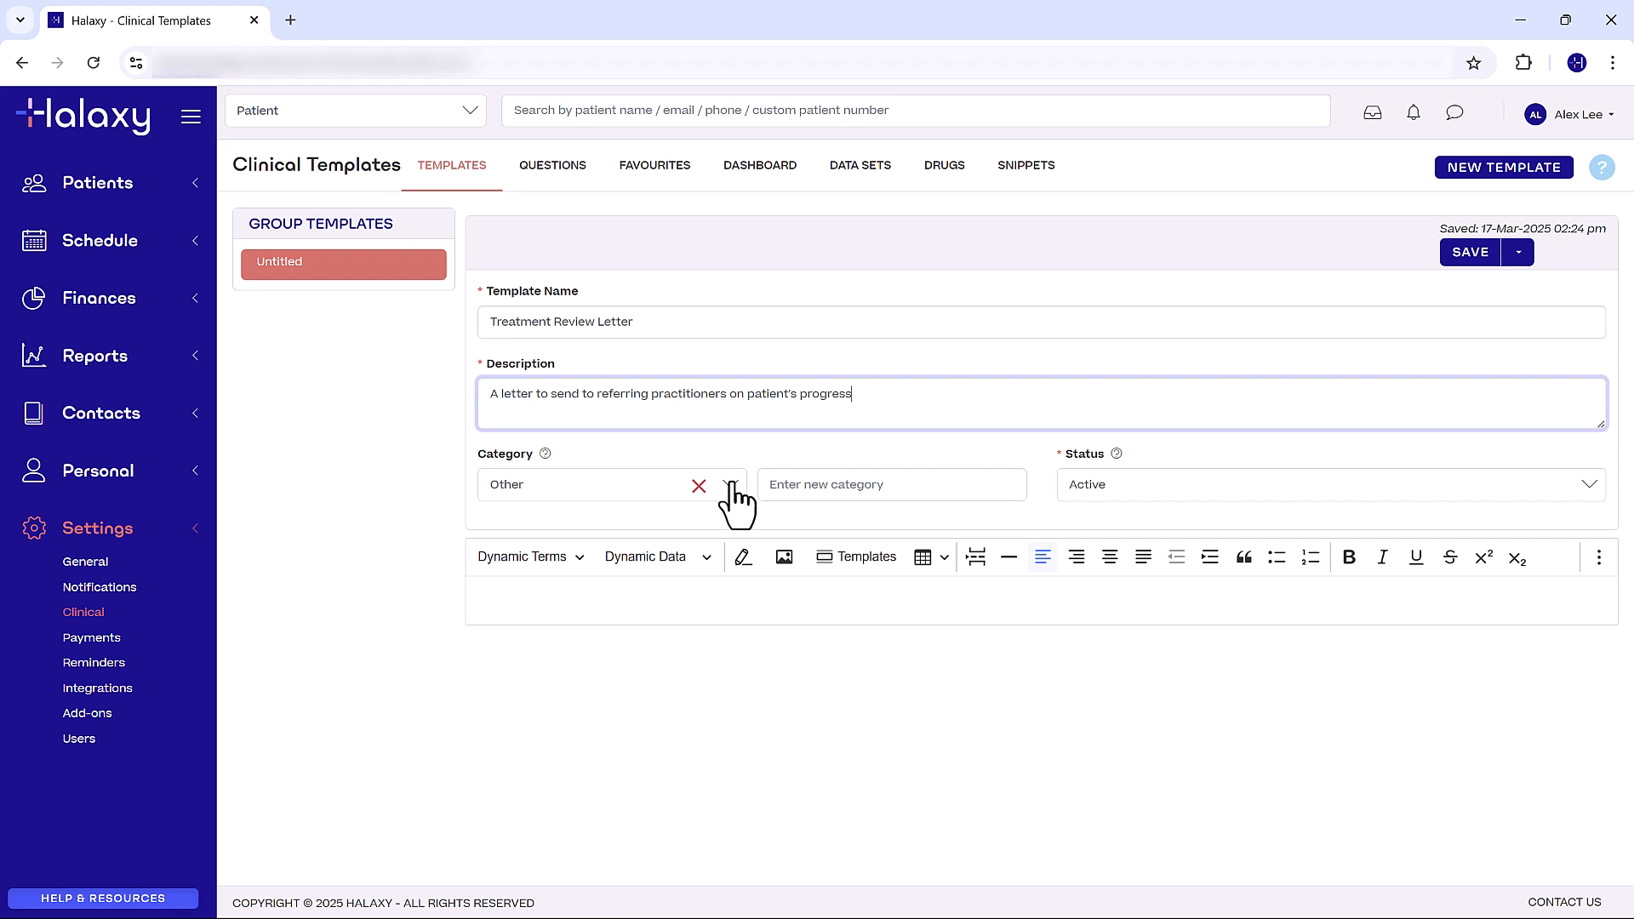
click(730, 484)
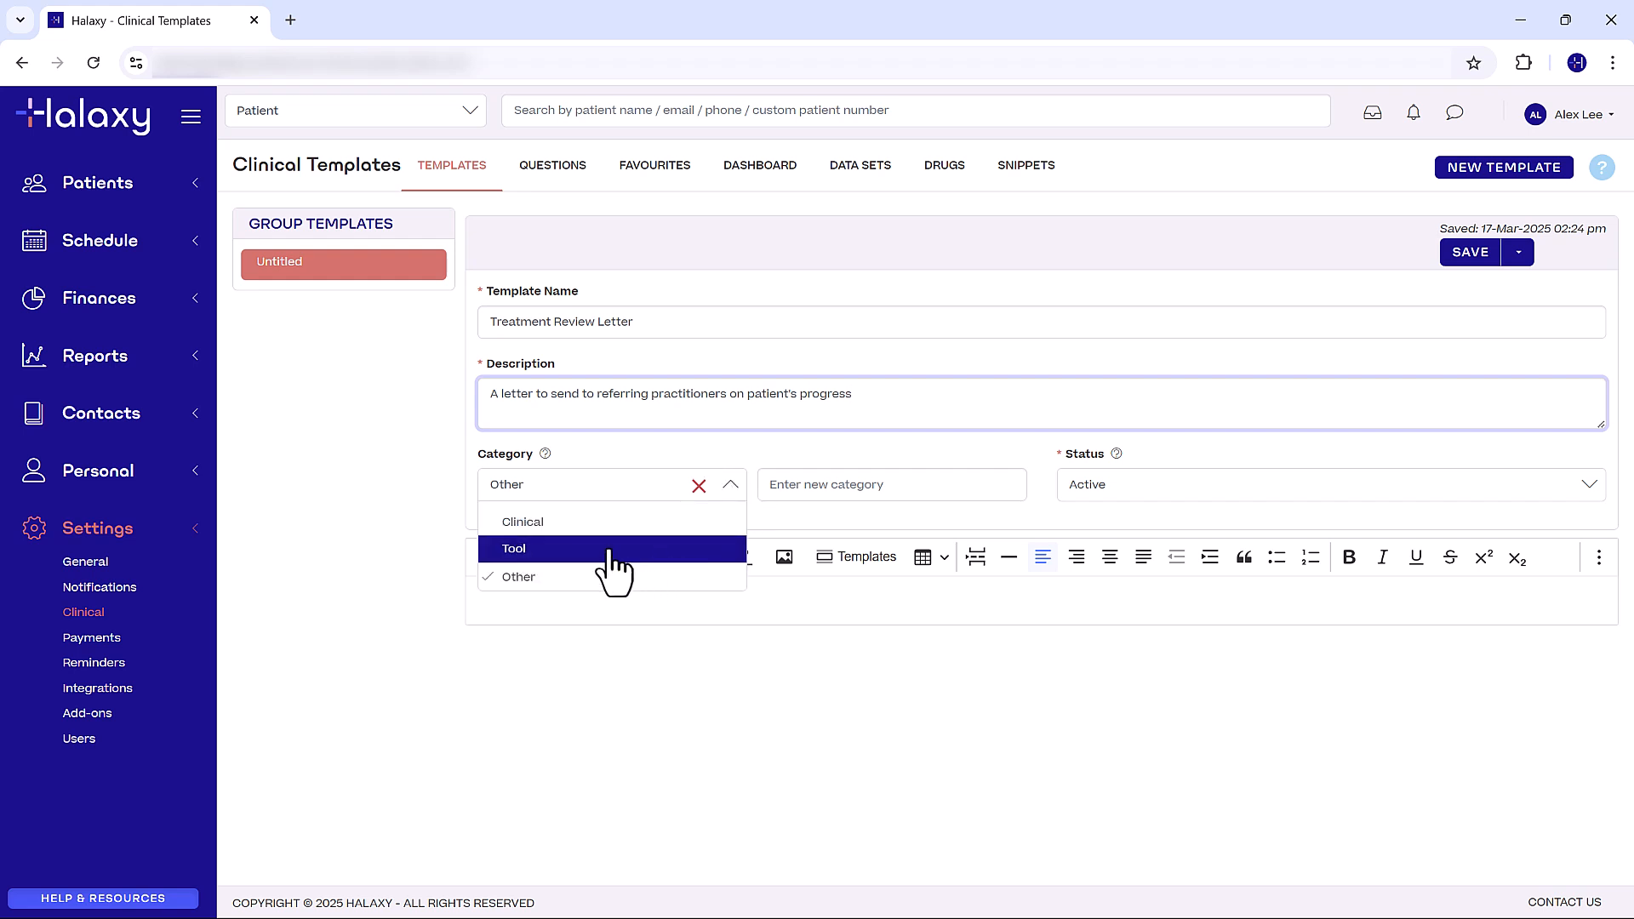
click(586, 526)
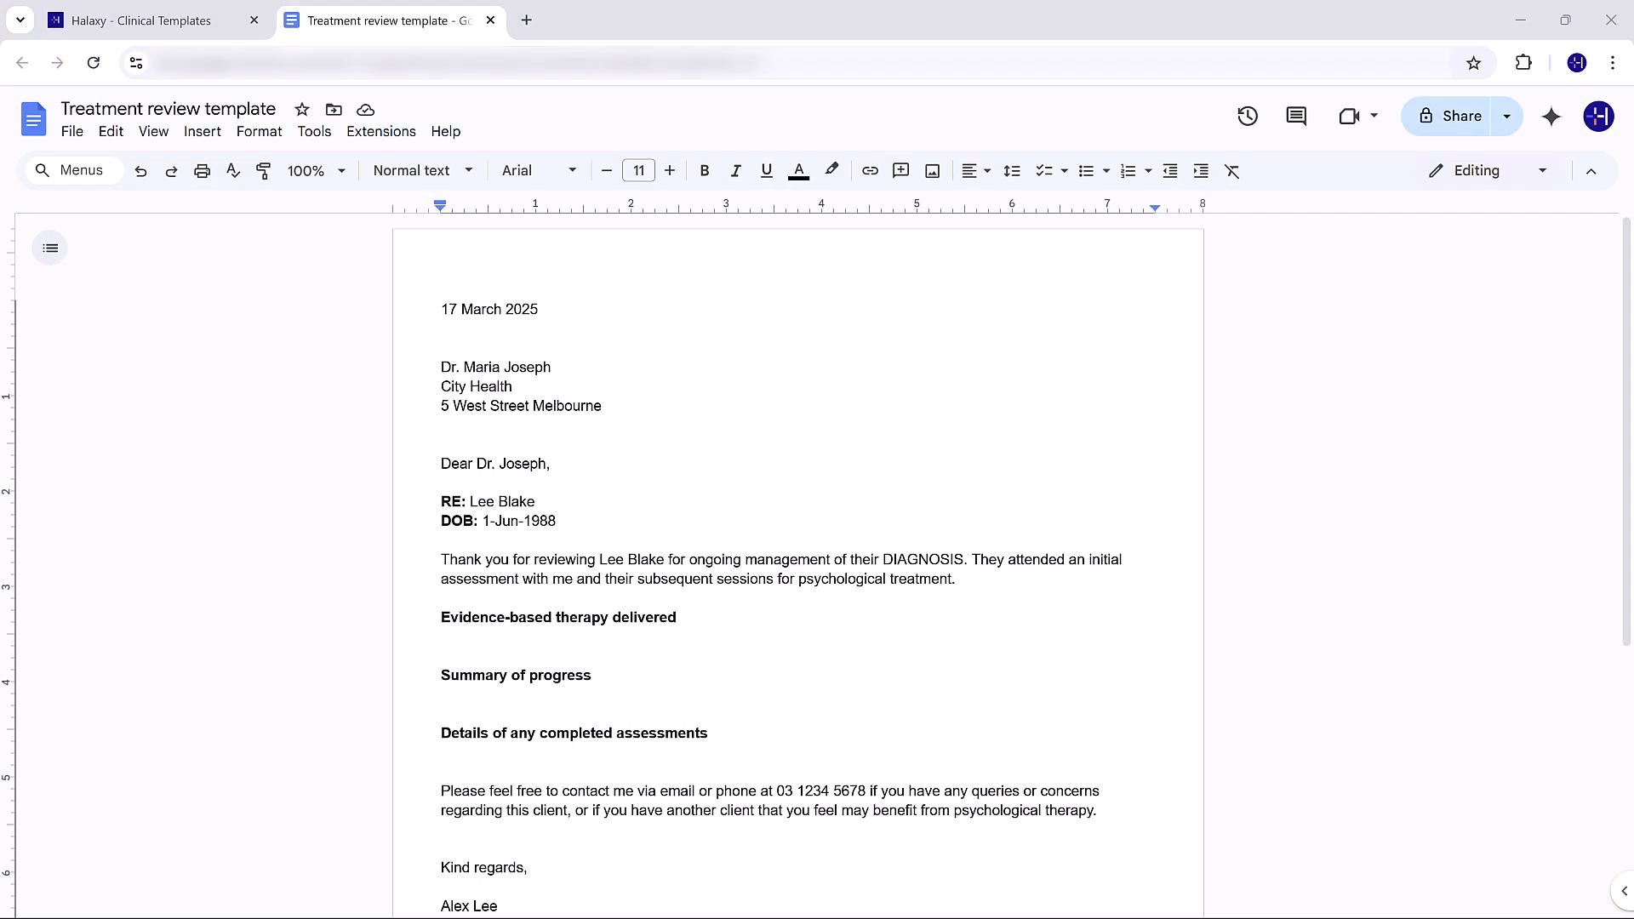
- Copy the full letter text from the "Treatment review template" Google Docs document into the body of the Halaxy template
click(438, 310)
key(ctrl+a)
click(136, 25)
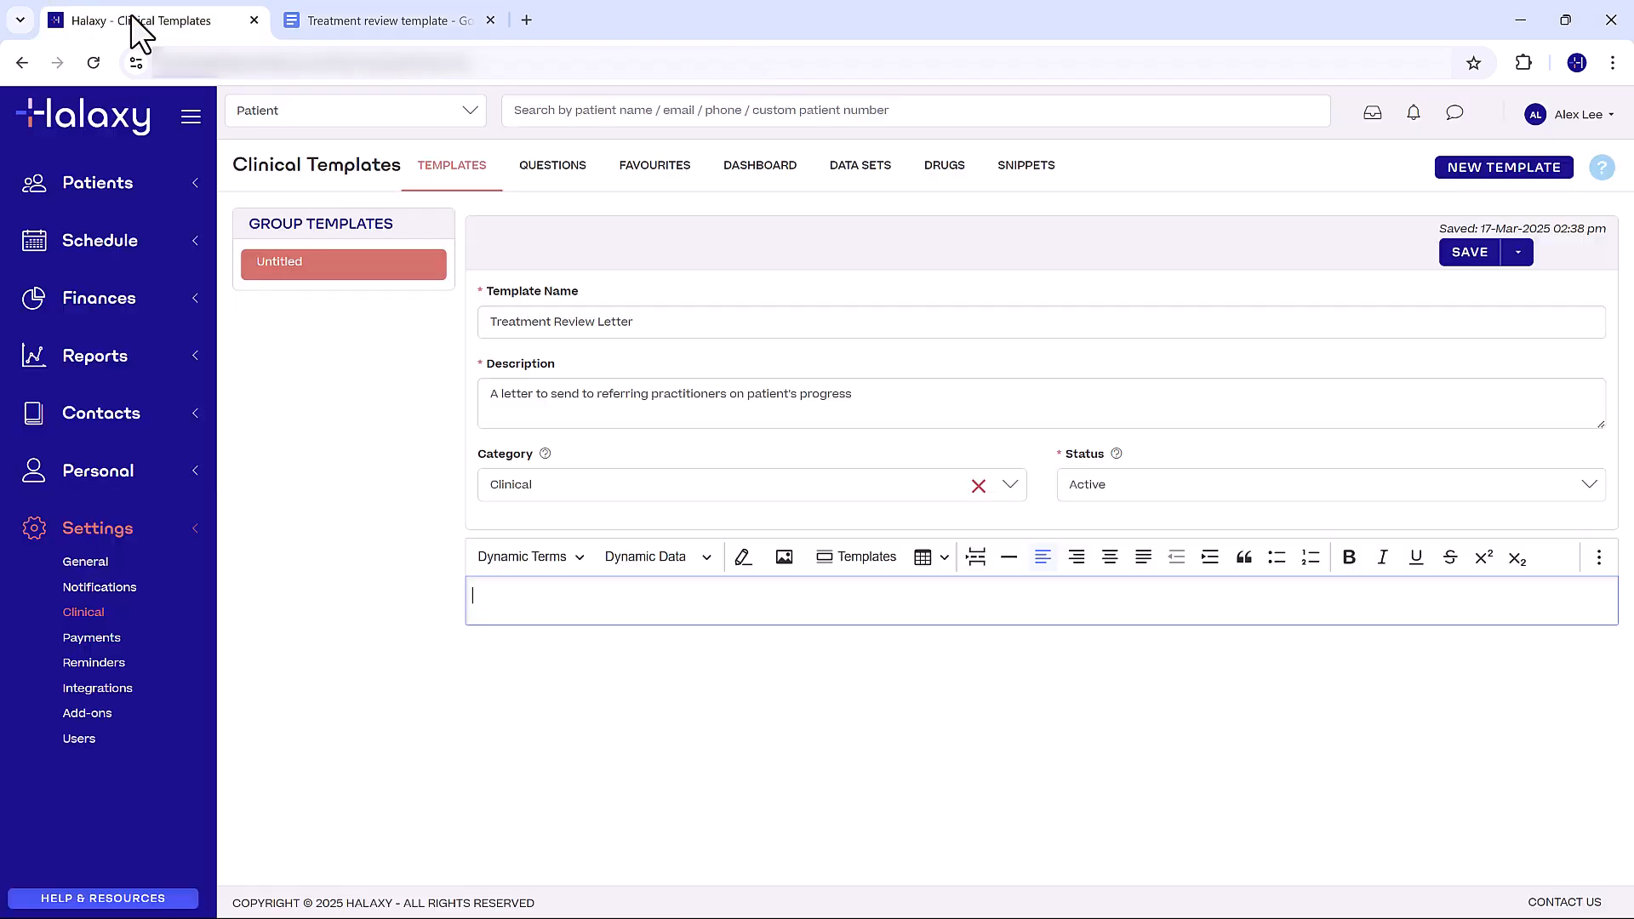
click(669, 619)
key(ctrl+v)
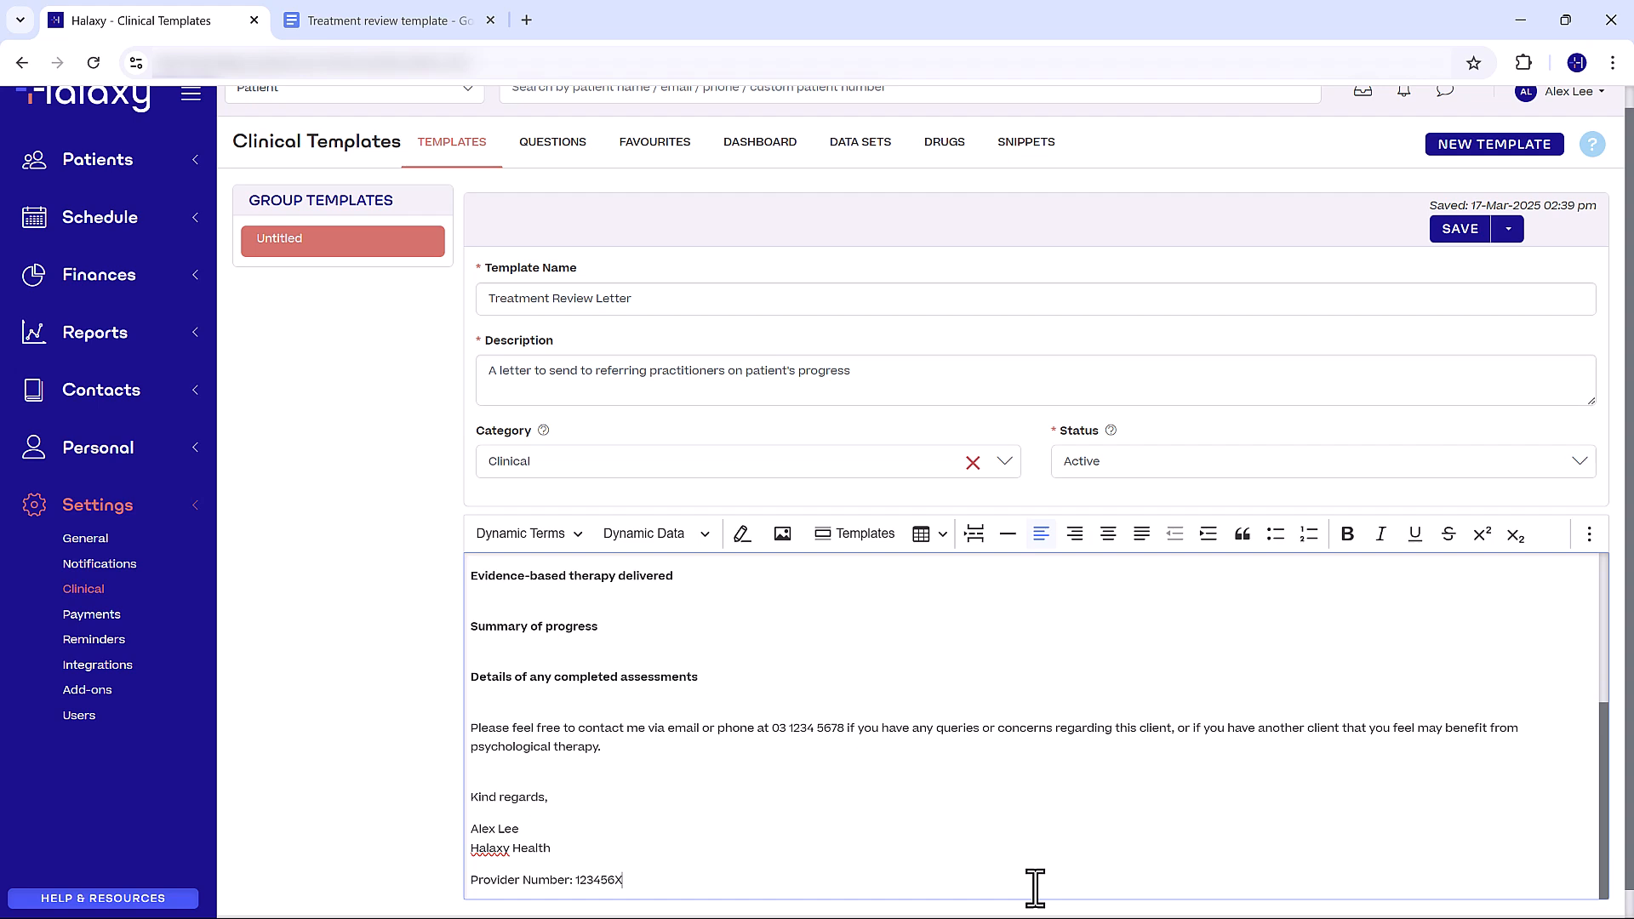
- Replace the fixed date at the start of the letter with the Current Date dynamic term
drag(1603, 872, 1571, 712)
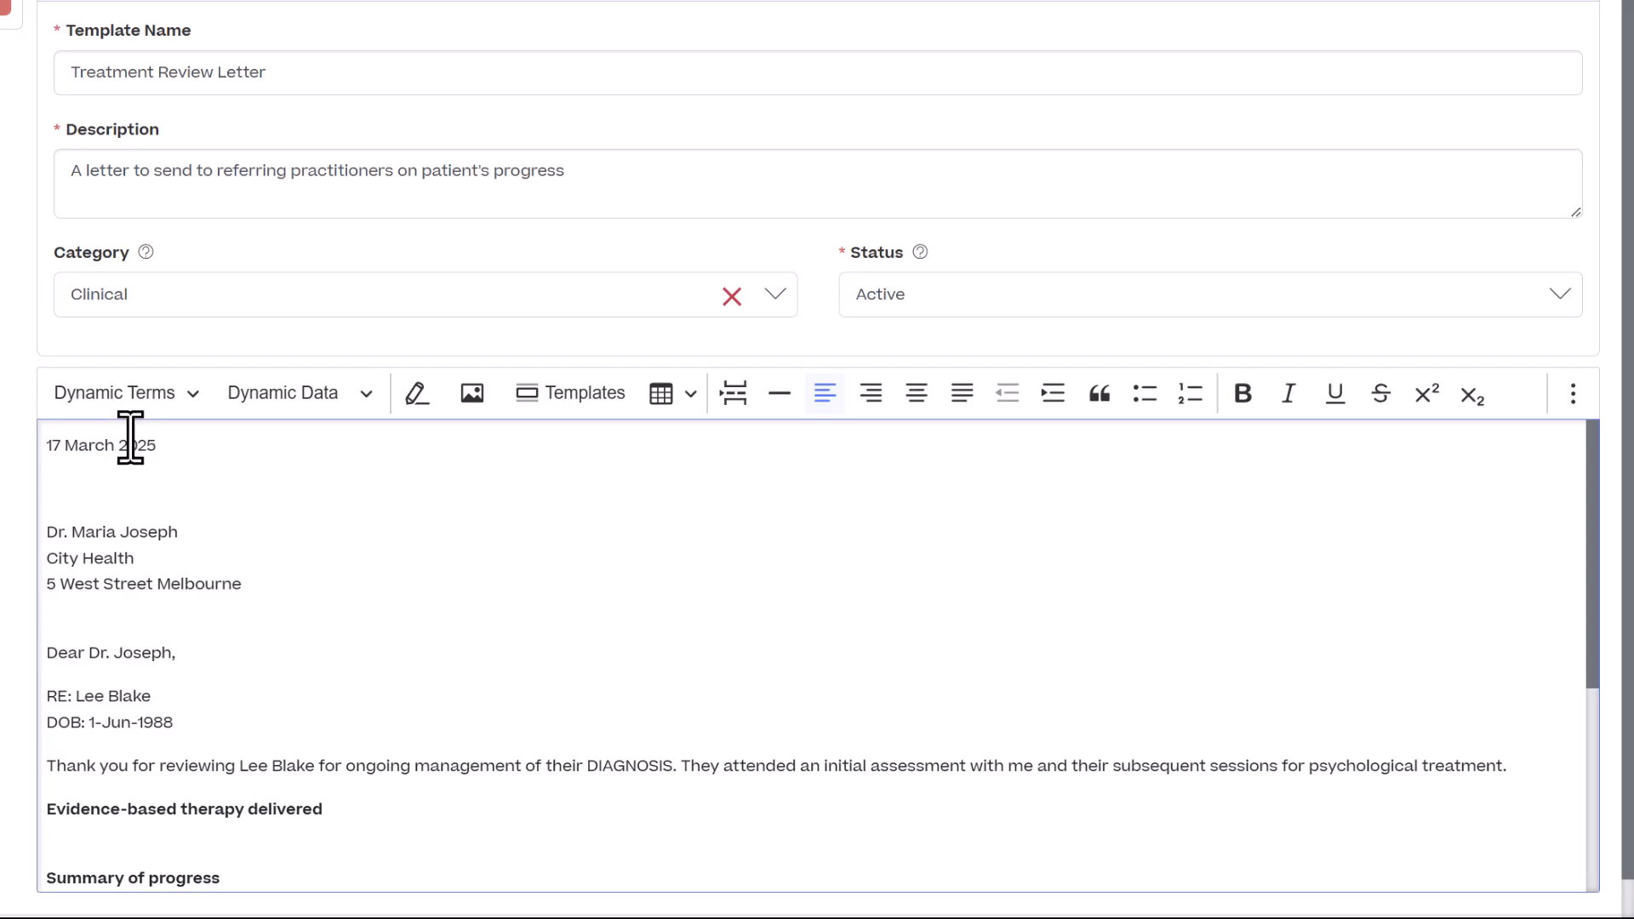
click(128, 444)
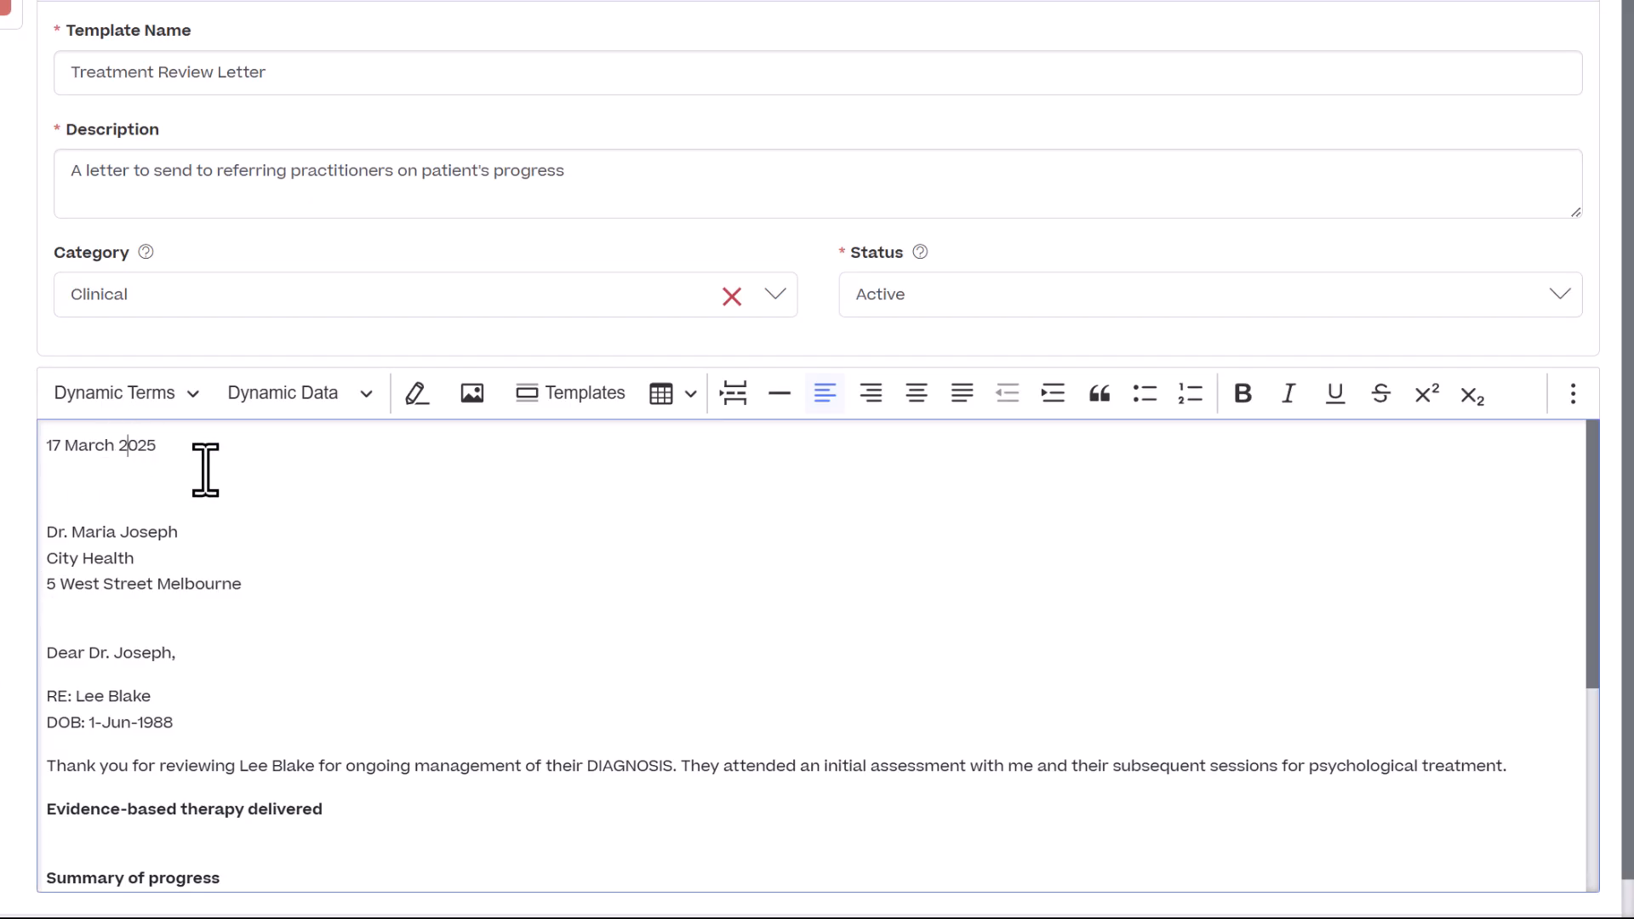
key(End)
key(shift+Home)
key(BackSpace)
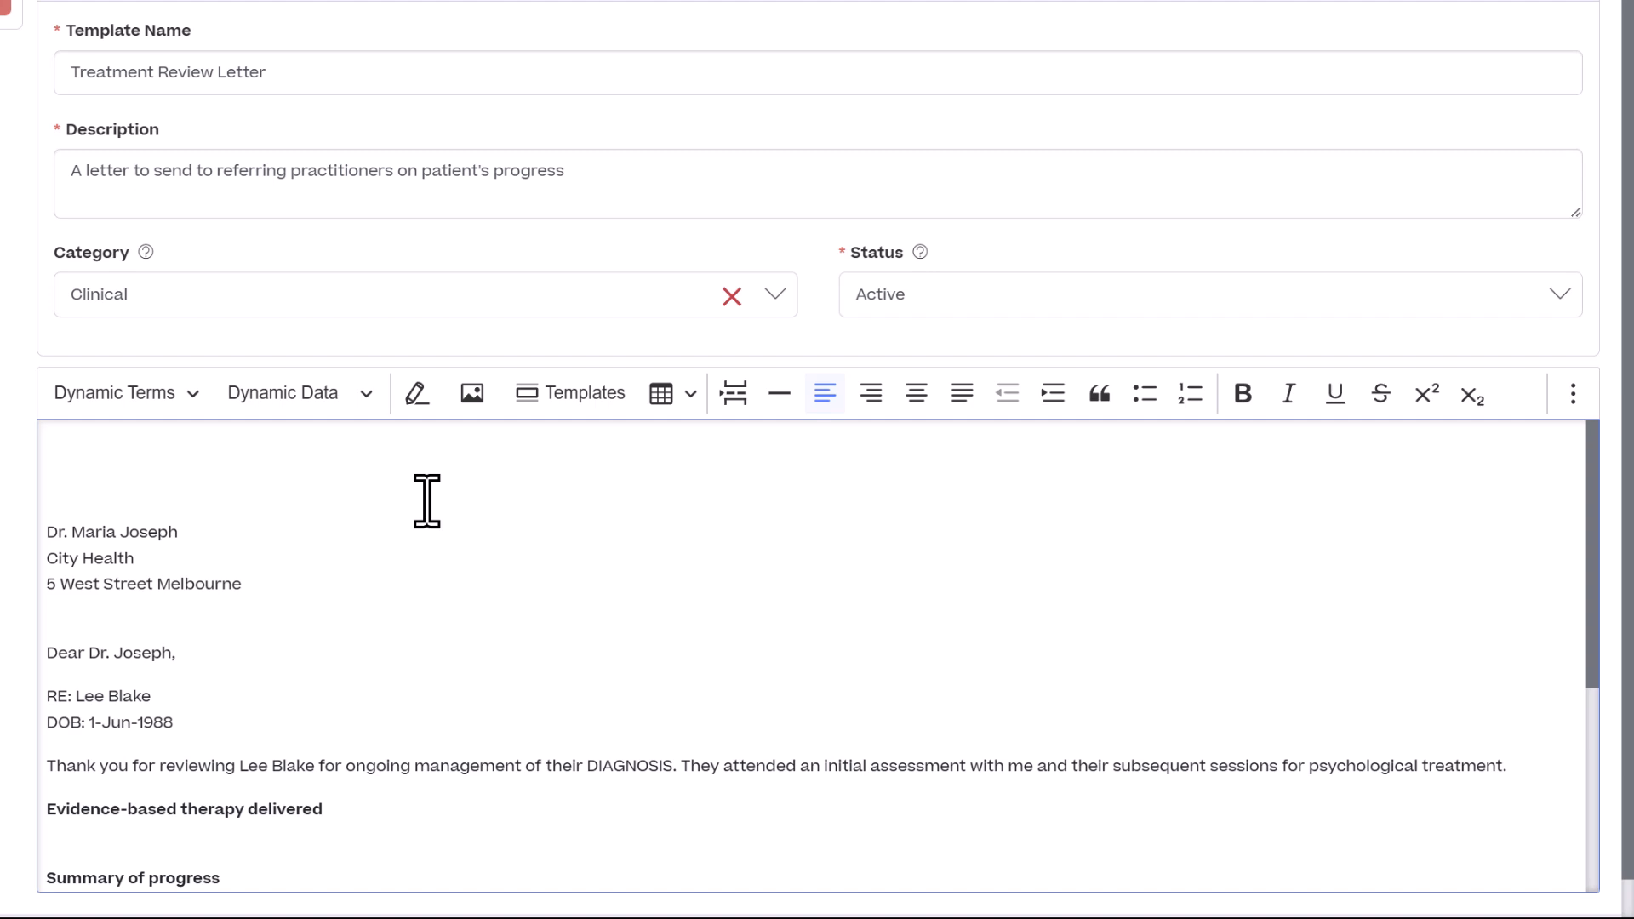
click(182, 393)
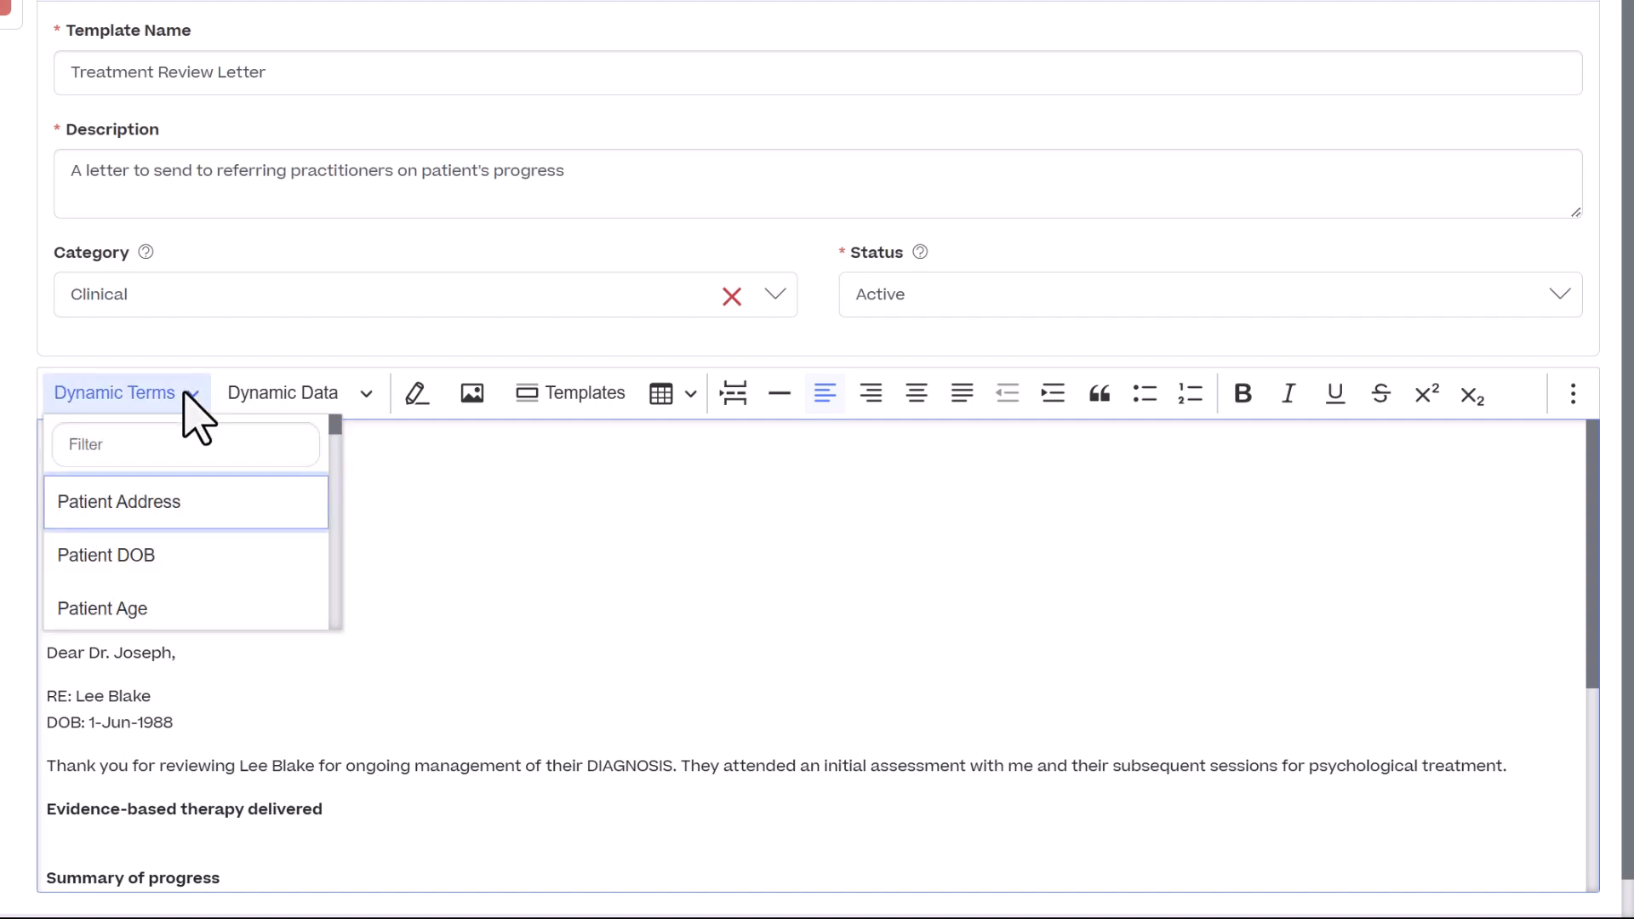
click(215, 447)
text(date)
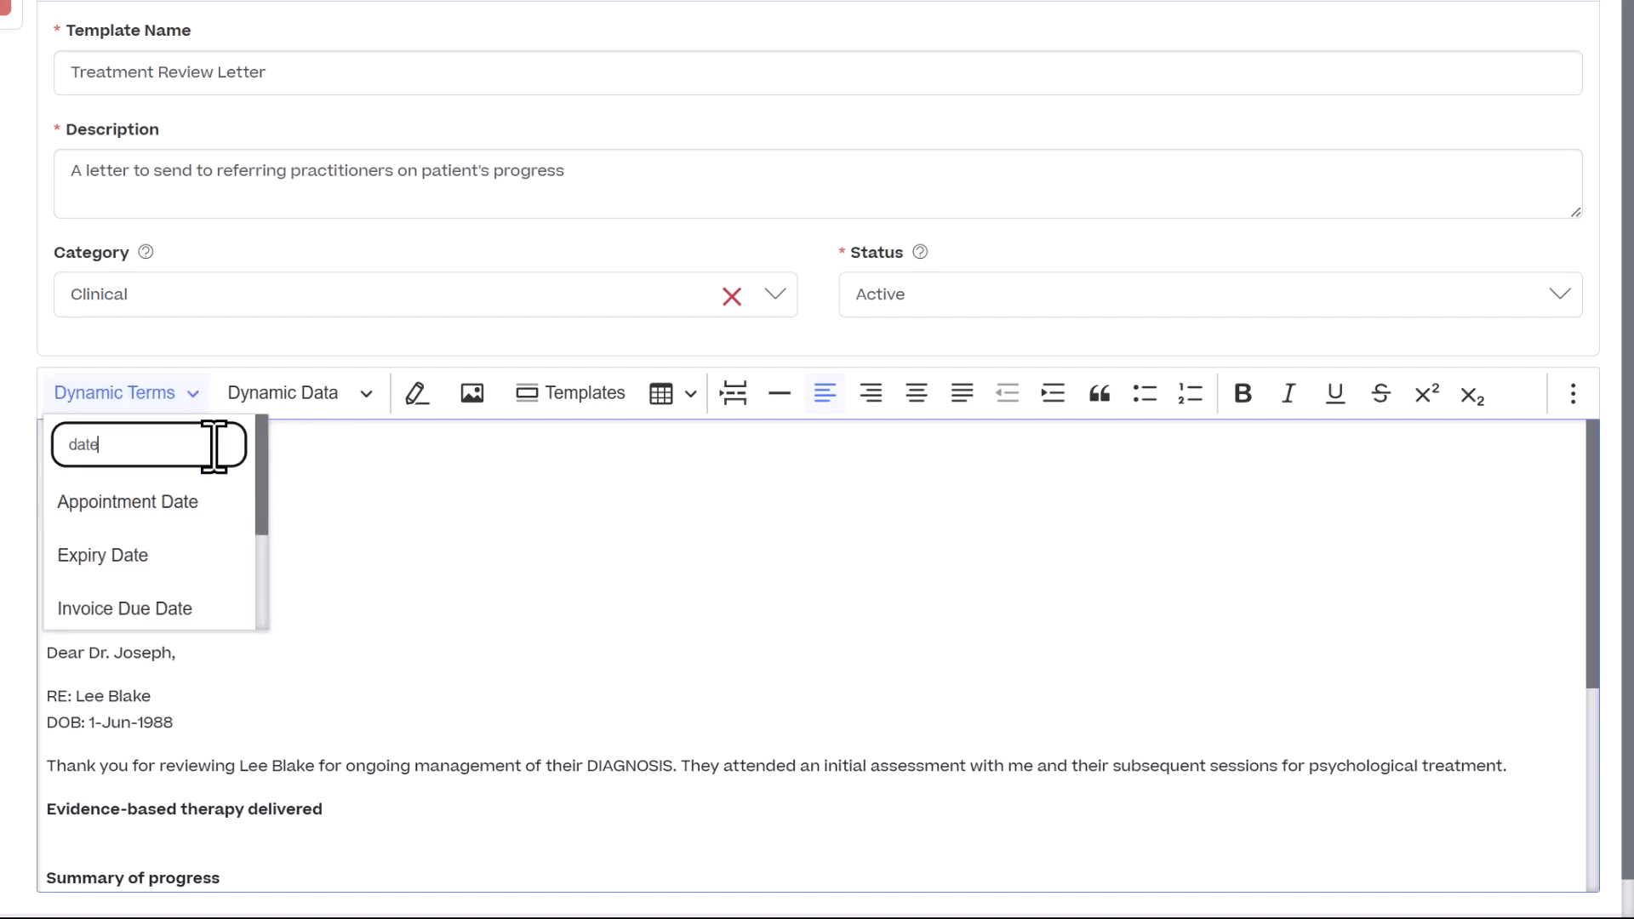
scroll(259, 463, down, 3)
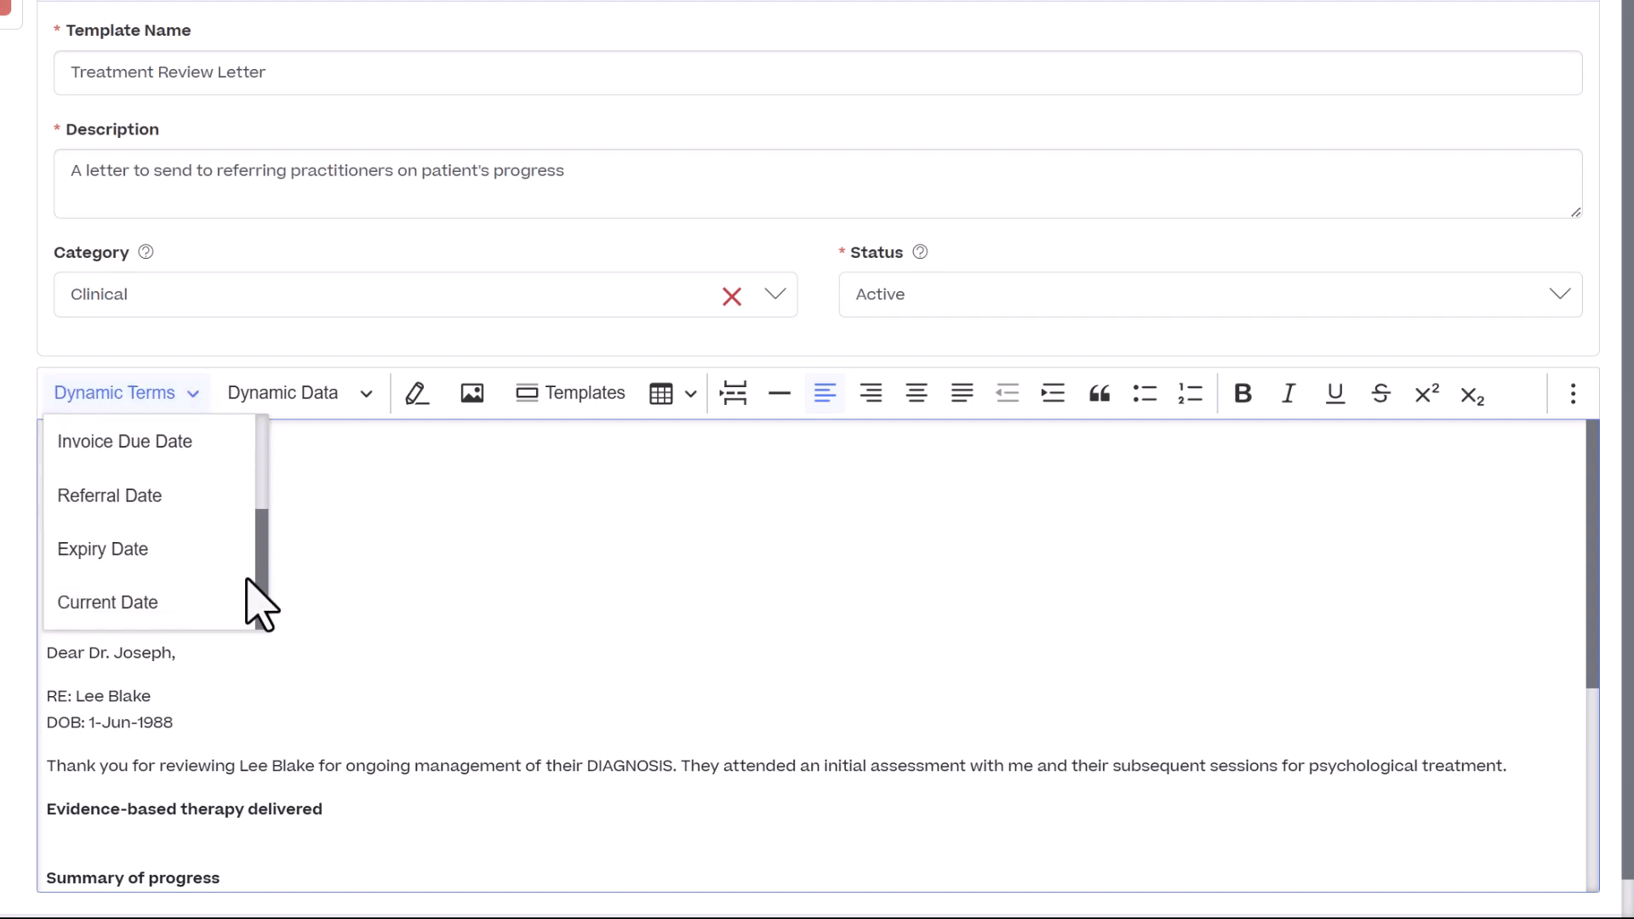
click(176, 604)
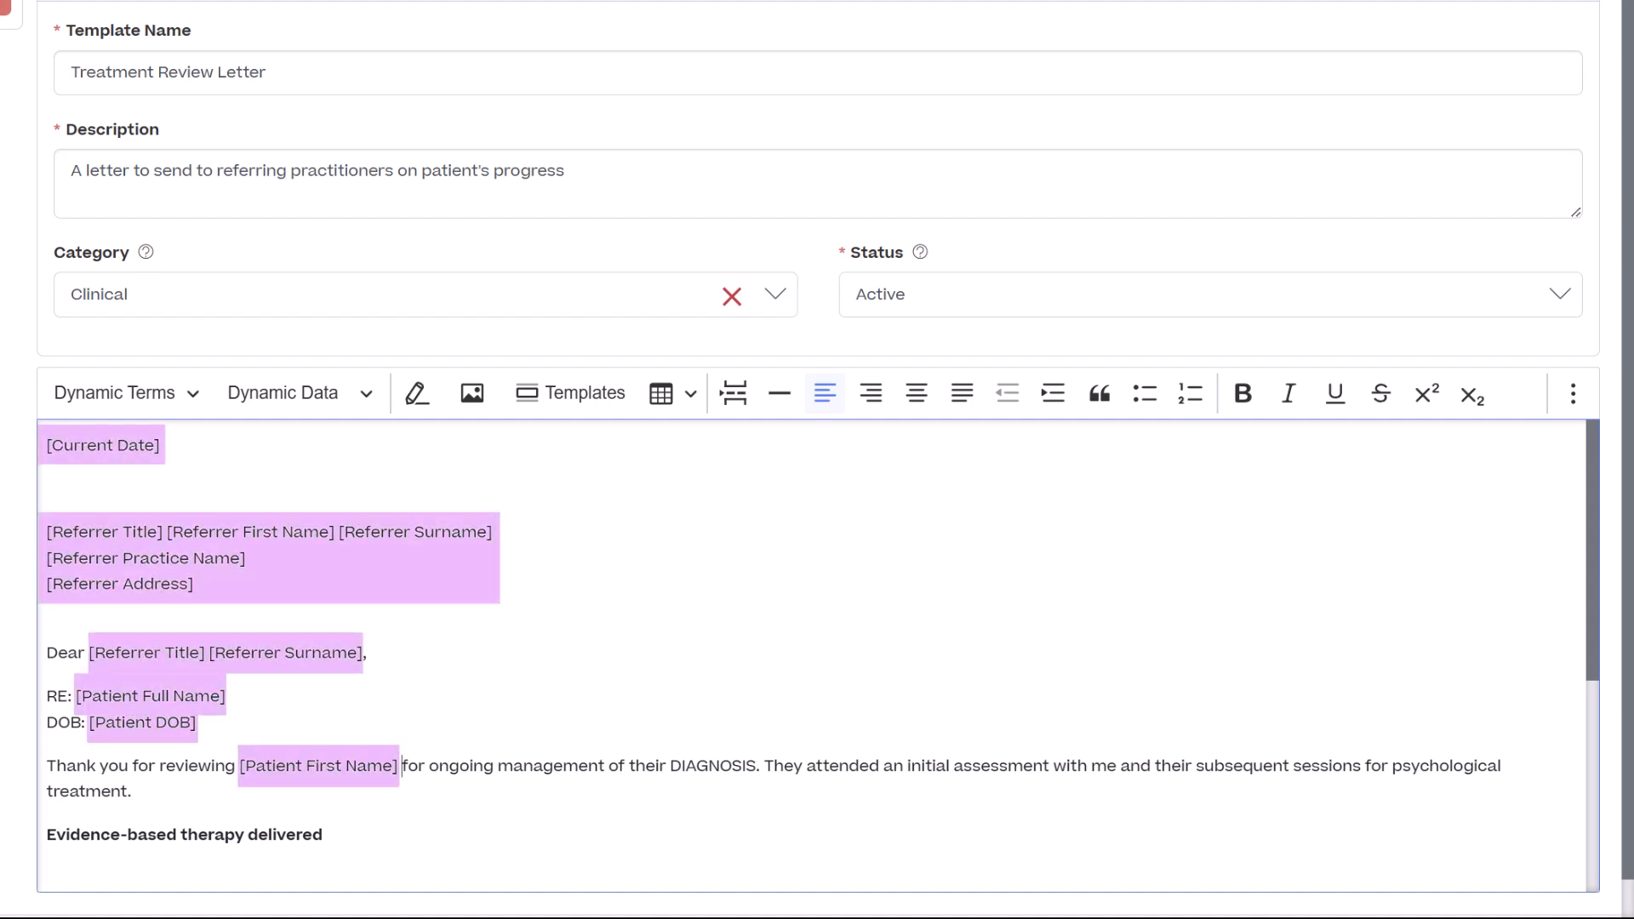
- Add the starter phrase "In our treatment," beneath the "Evidence-based therapy delivered" heading
scroll(768, 634, down, 2)
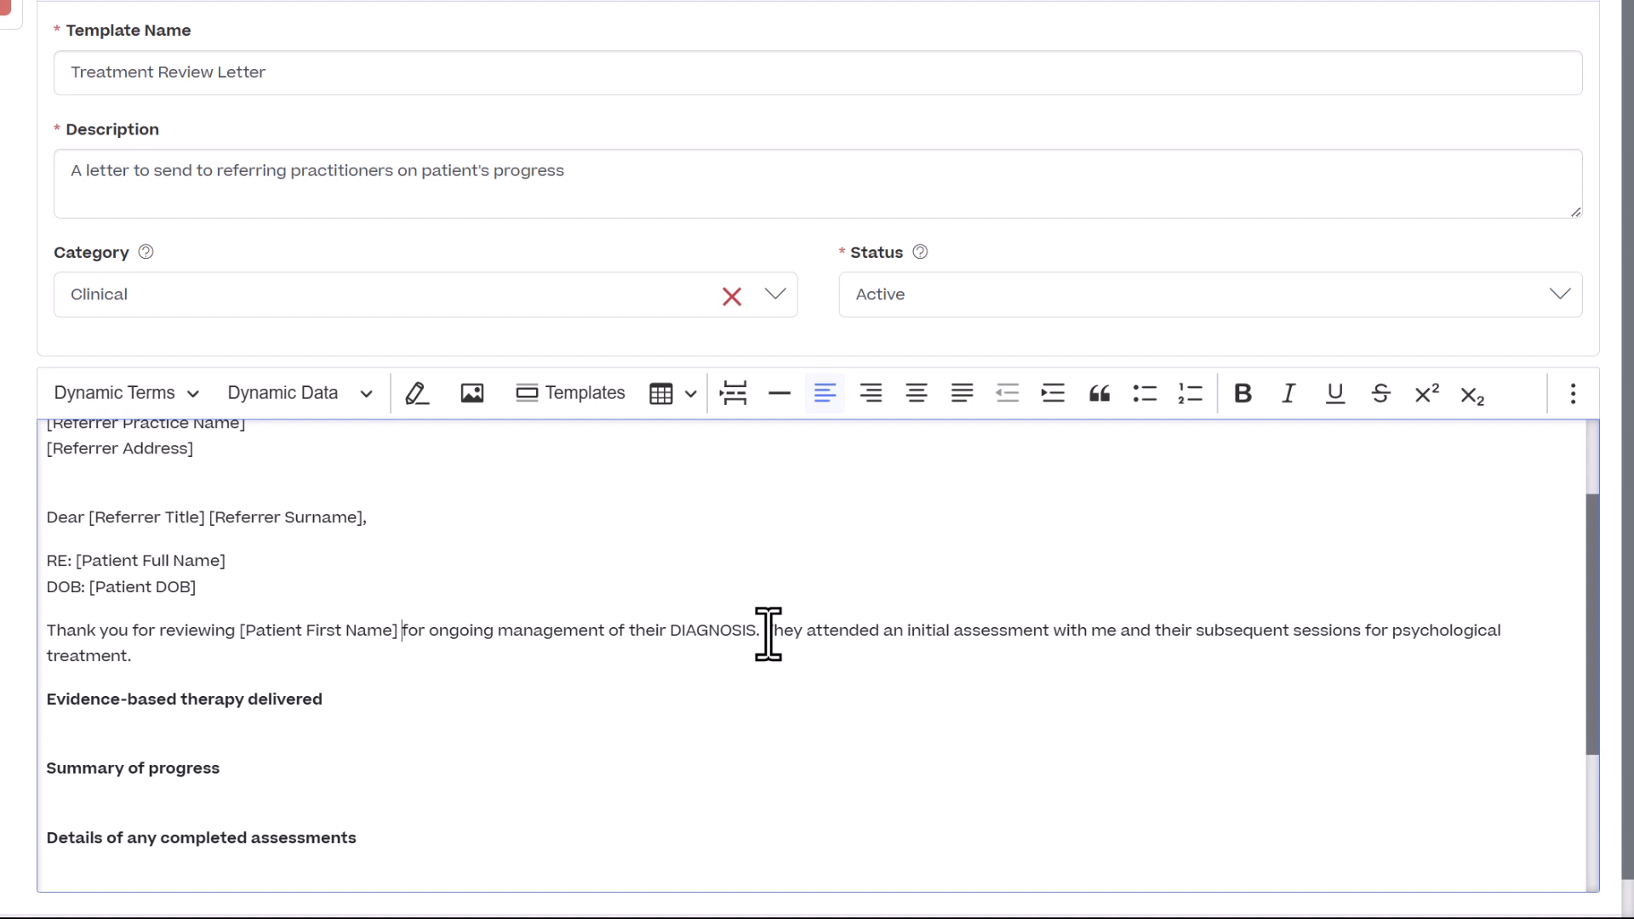
scroll(768, 634, down, 2)
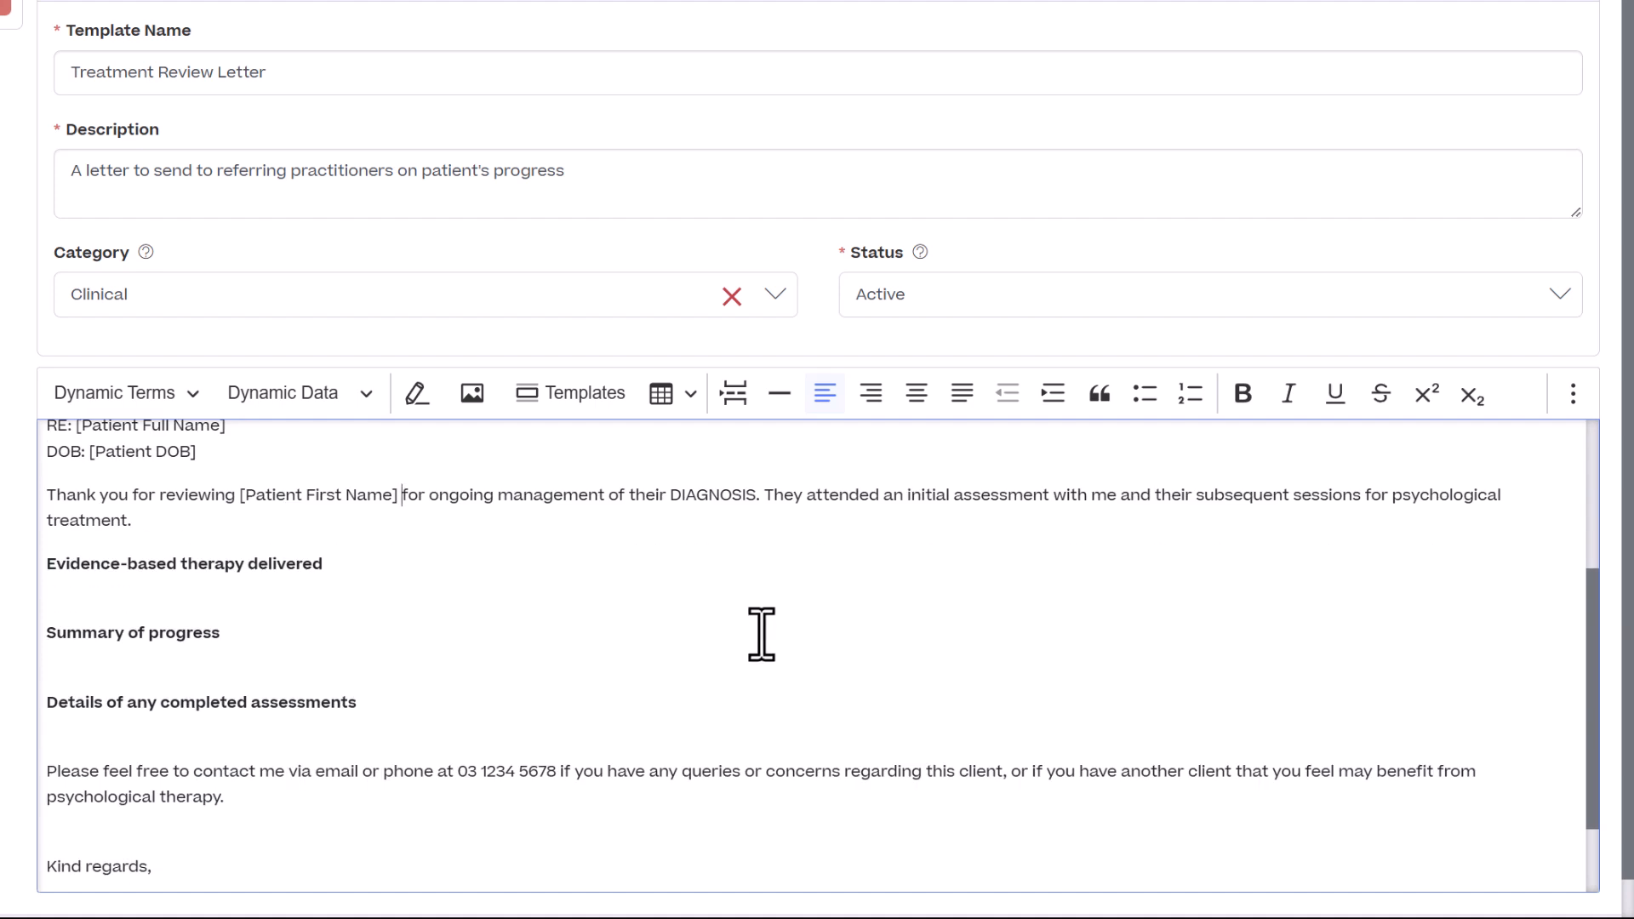
click(253, 598)
key(Return)
key(Up)
text(In our treatment,)
- Add the starter phrase "Over the course of treatment," beneath the "Summary of progress" heading
click(219, 676)
key(Return)
text(Over the c)
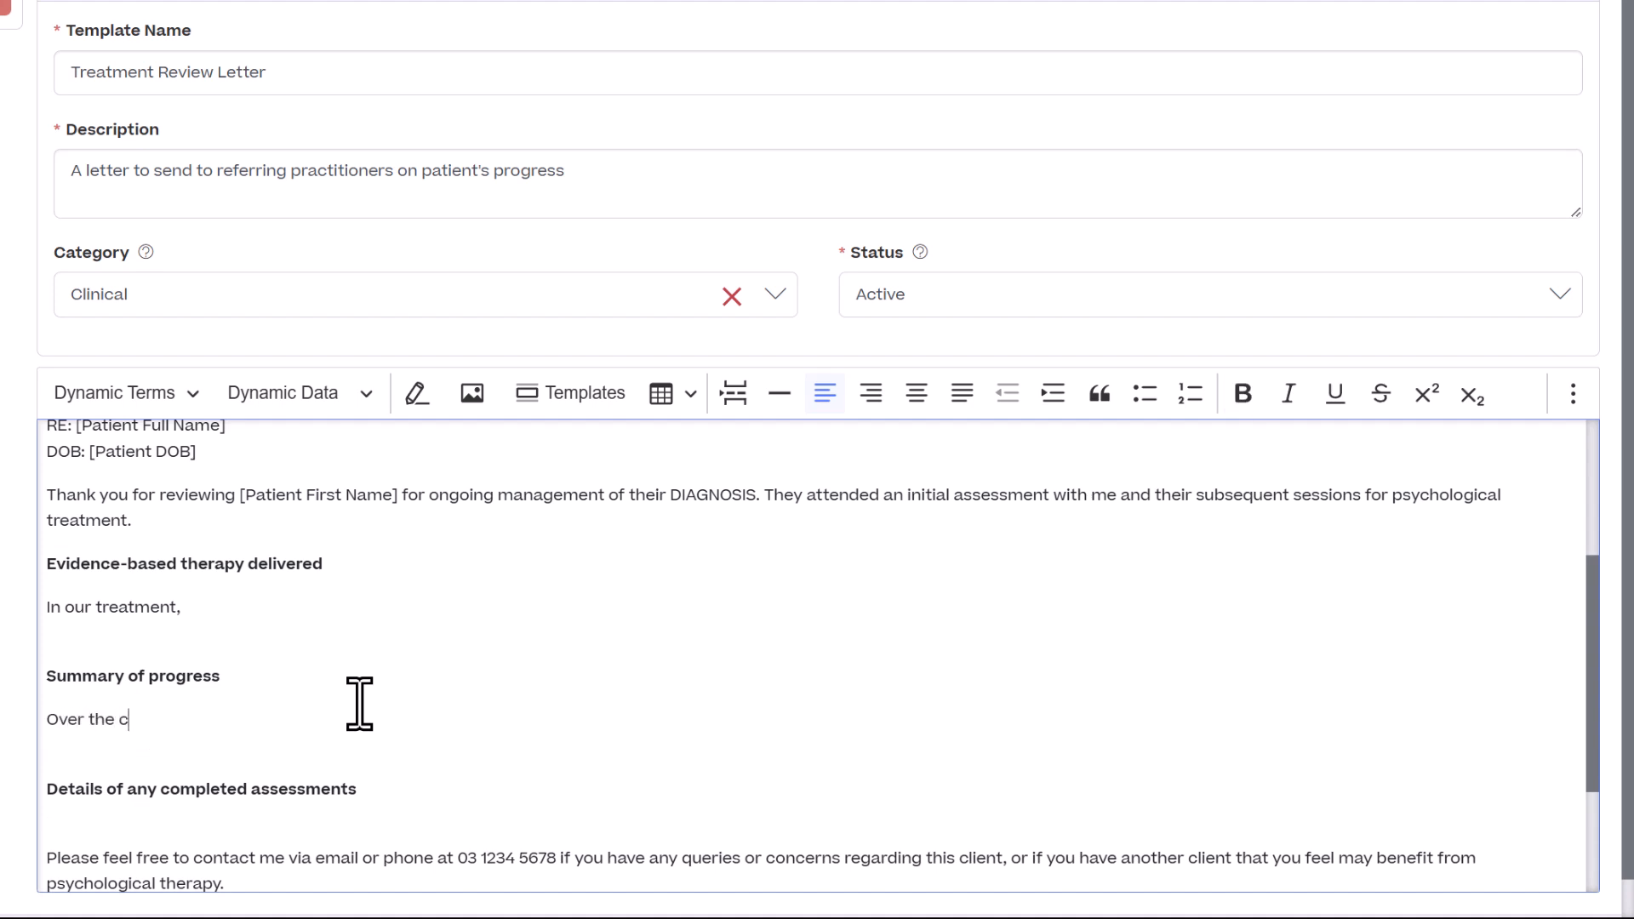
text(ourse of treatment,)
- Add "Score from latest DASS questionnaire was" beneath the "Details of any completed assessments" heading
click(375, 825)
key(Return)
key(Up)
text(Score from latest DASS questionnaire was)
- Save the Treatment Review Letter template
scroll(376, 807, down, 2)
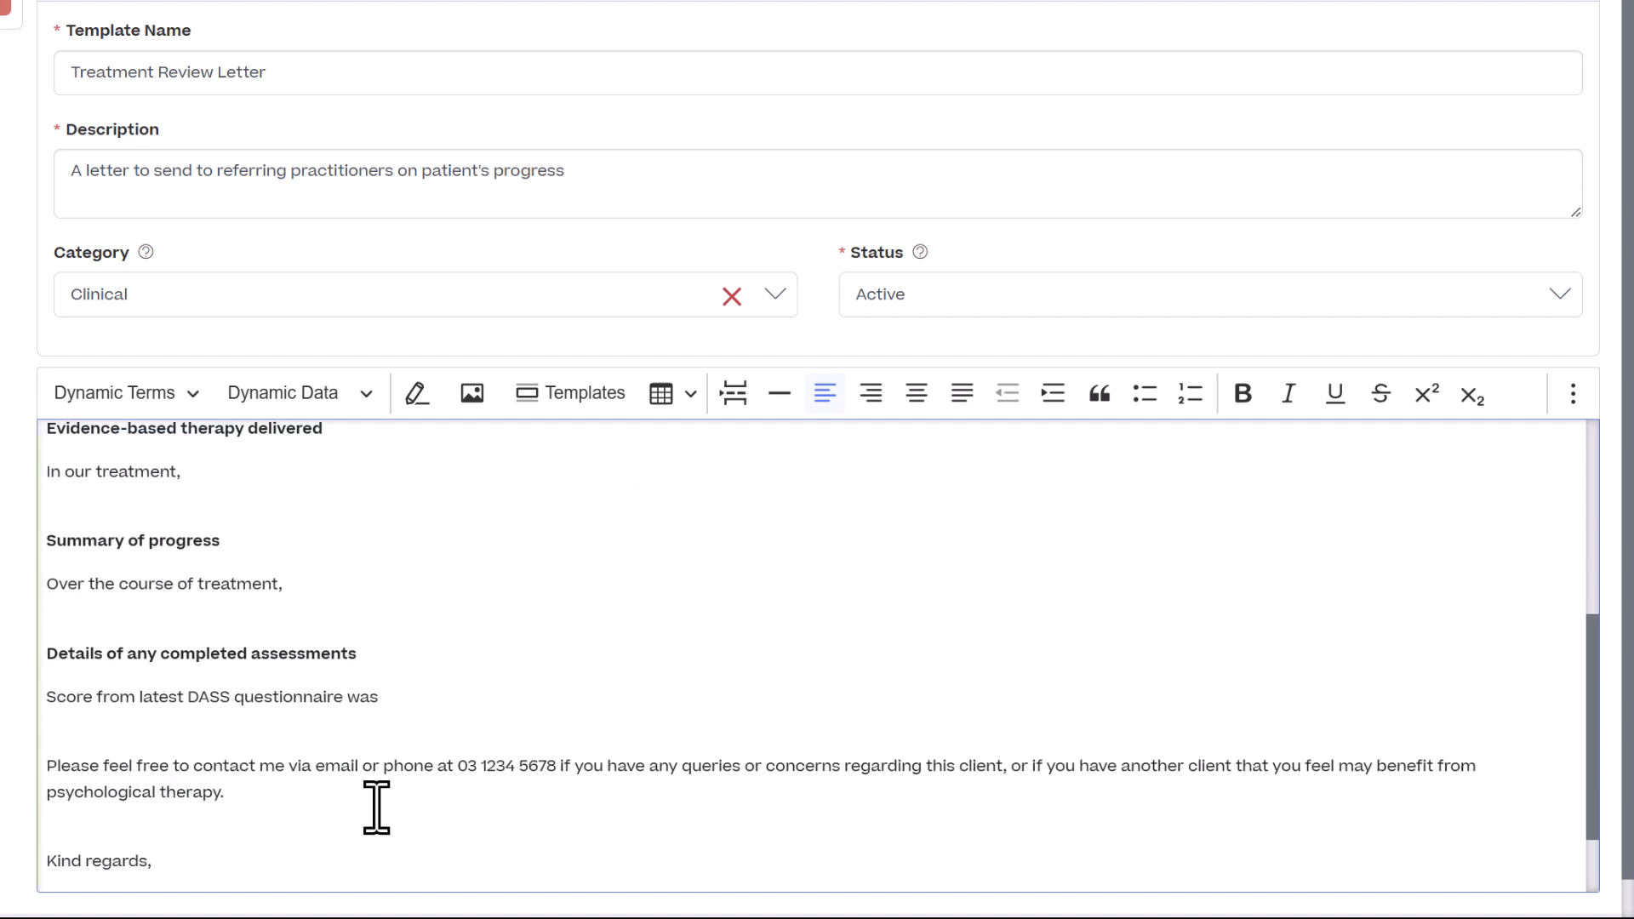
scroll(376, 795, up, 6)
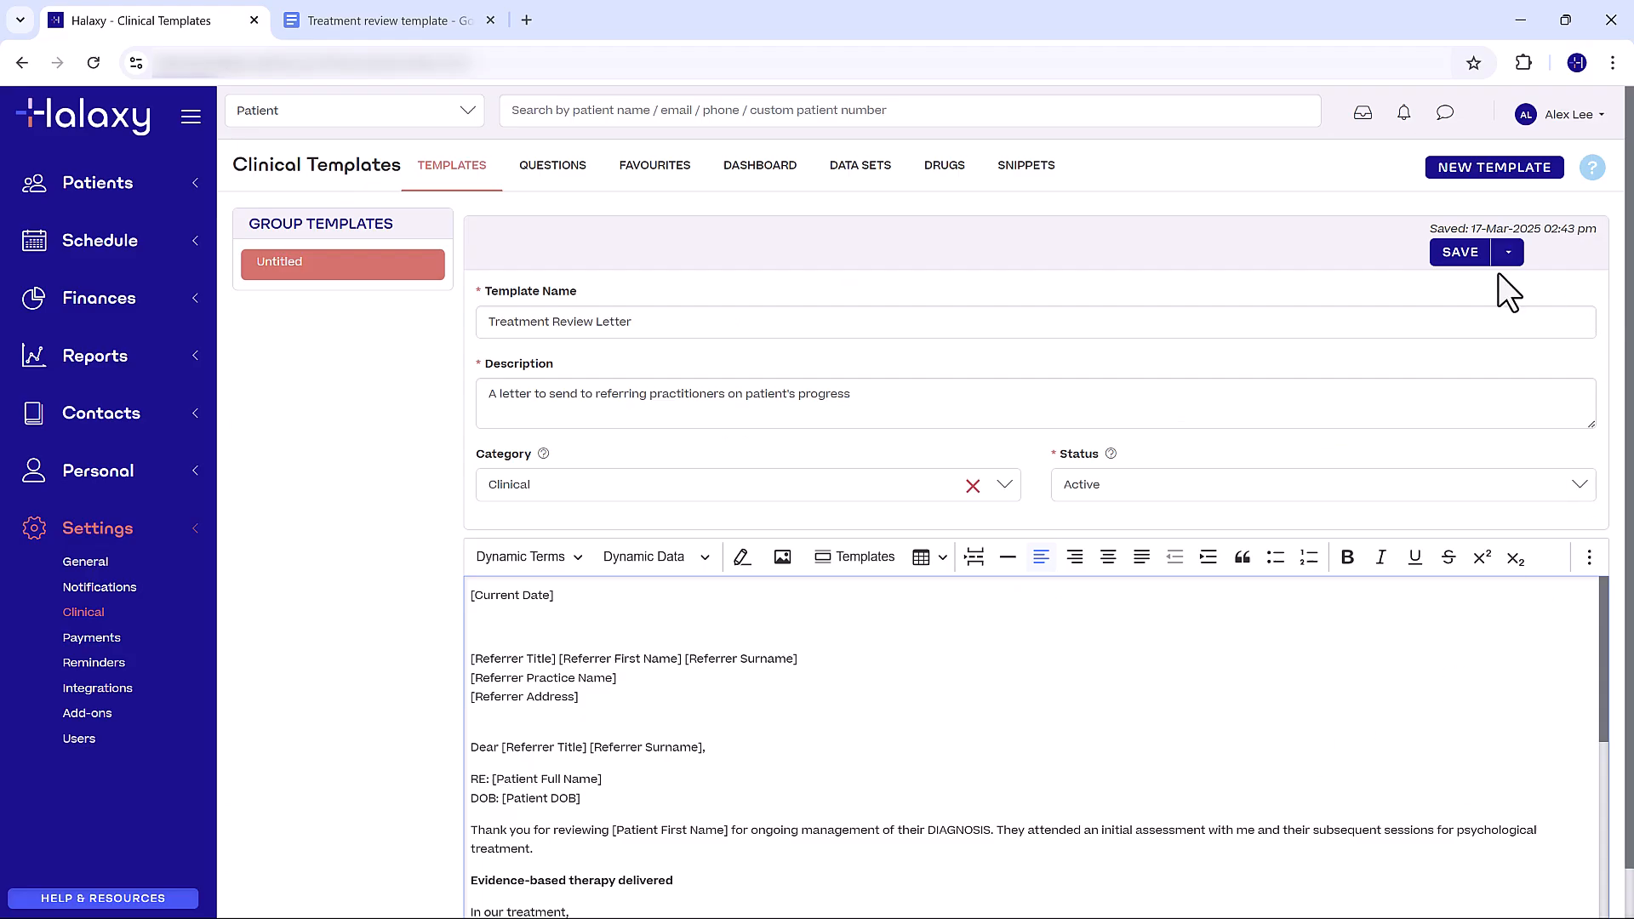
click(1406, 10)
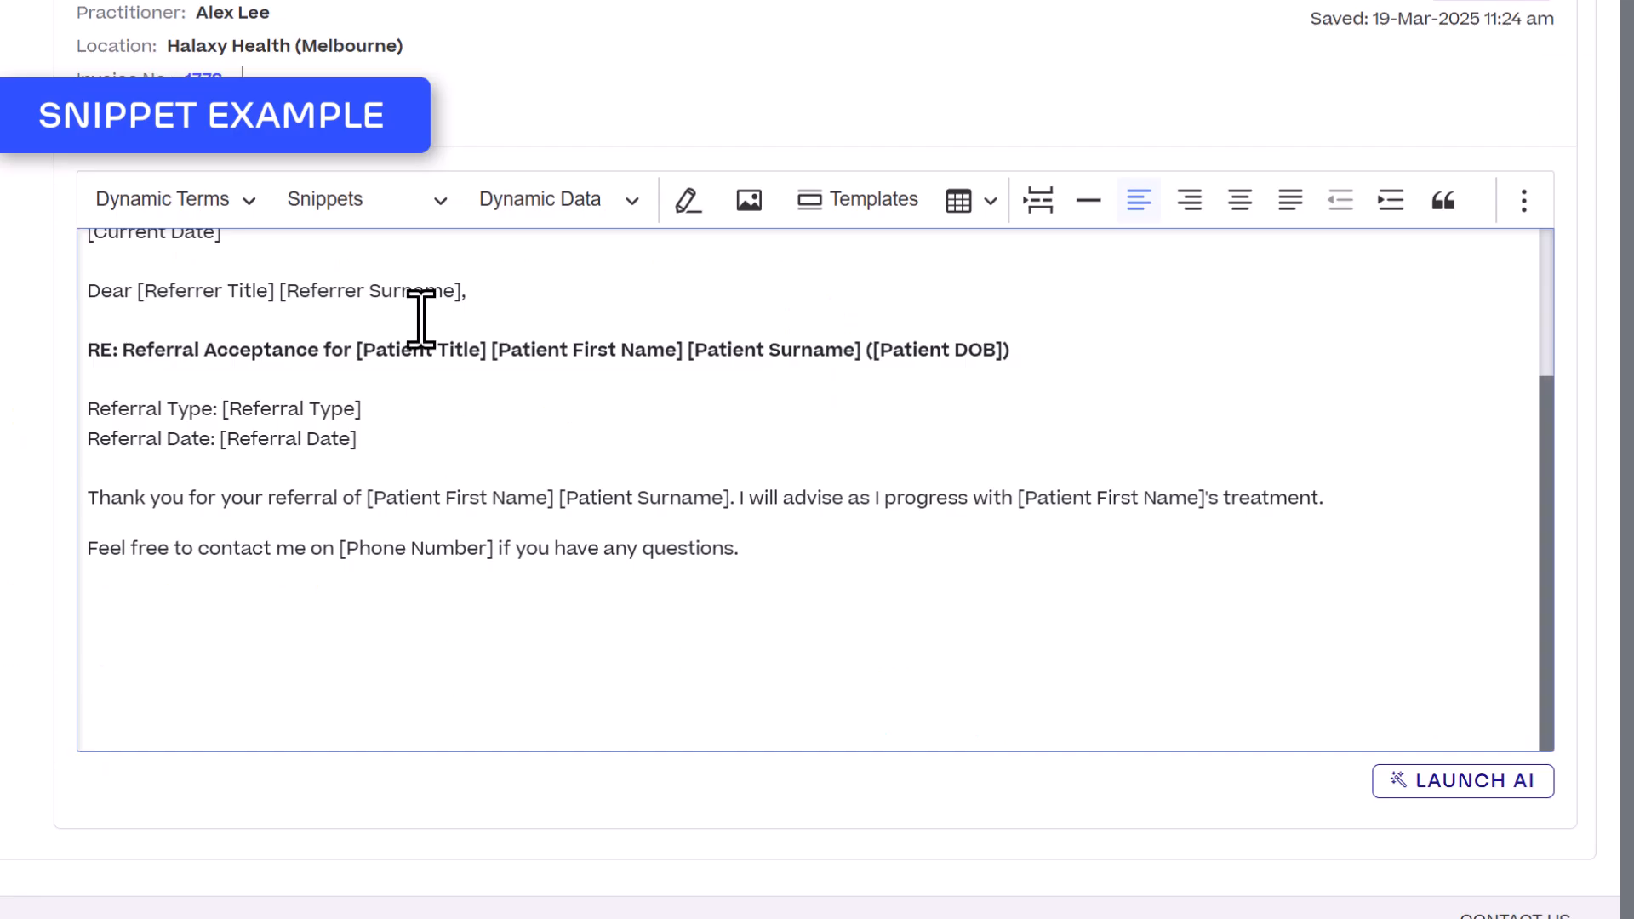
- Insert the Signature and Map Link - Clinic snippets below the closing text of the referral acceptance letter
click(436, 201)
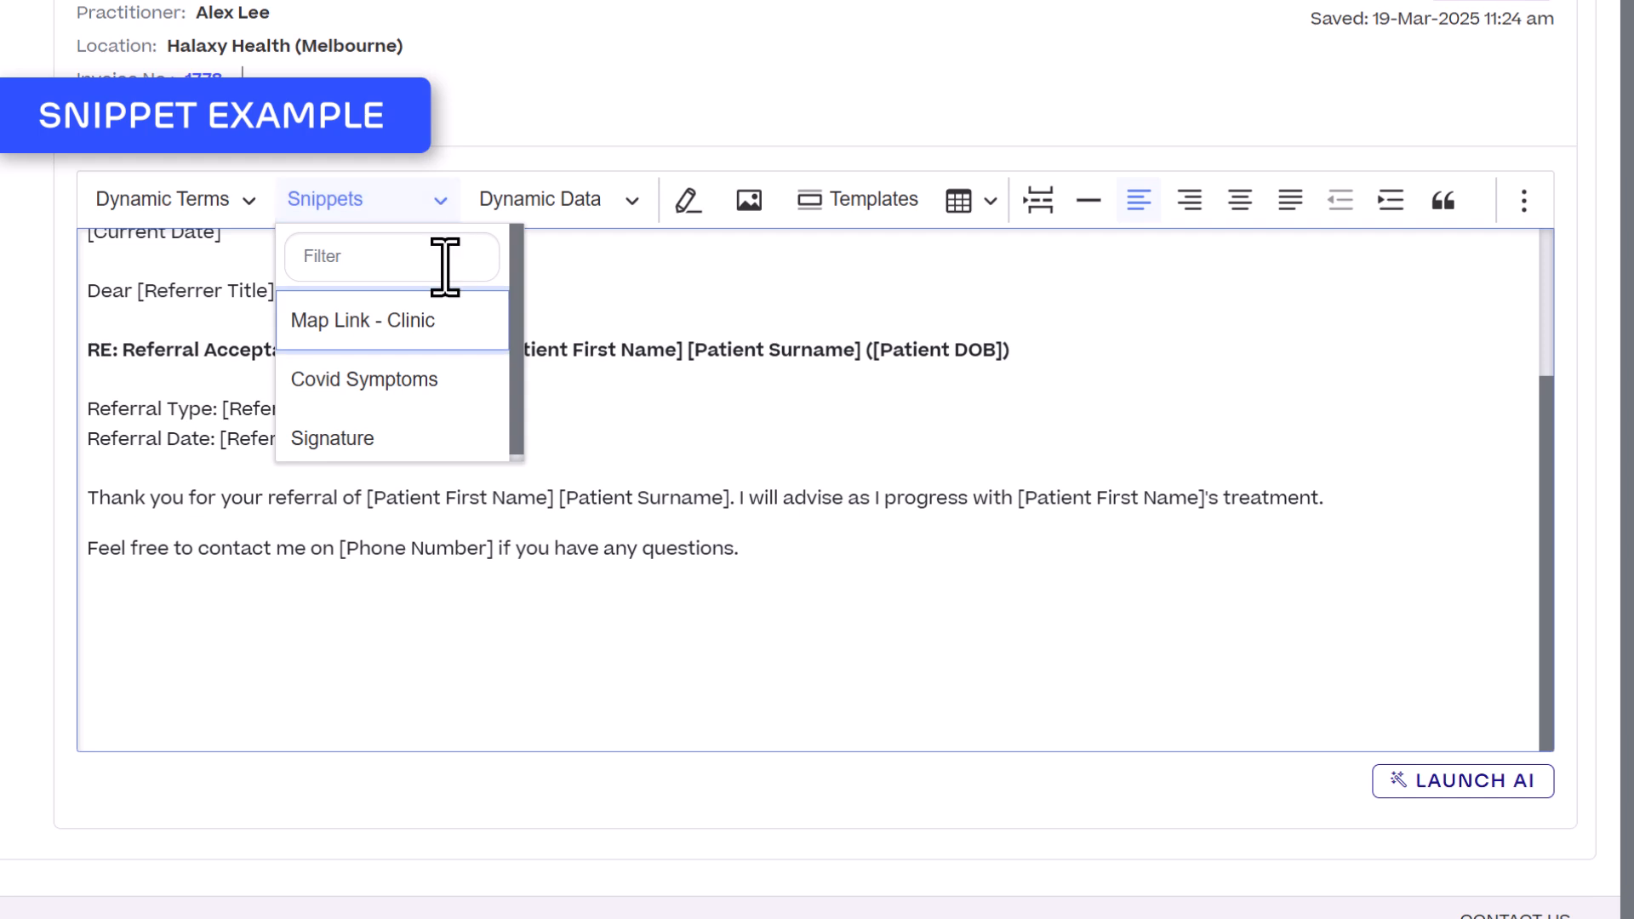
click(447, 436)
click(425, 215)
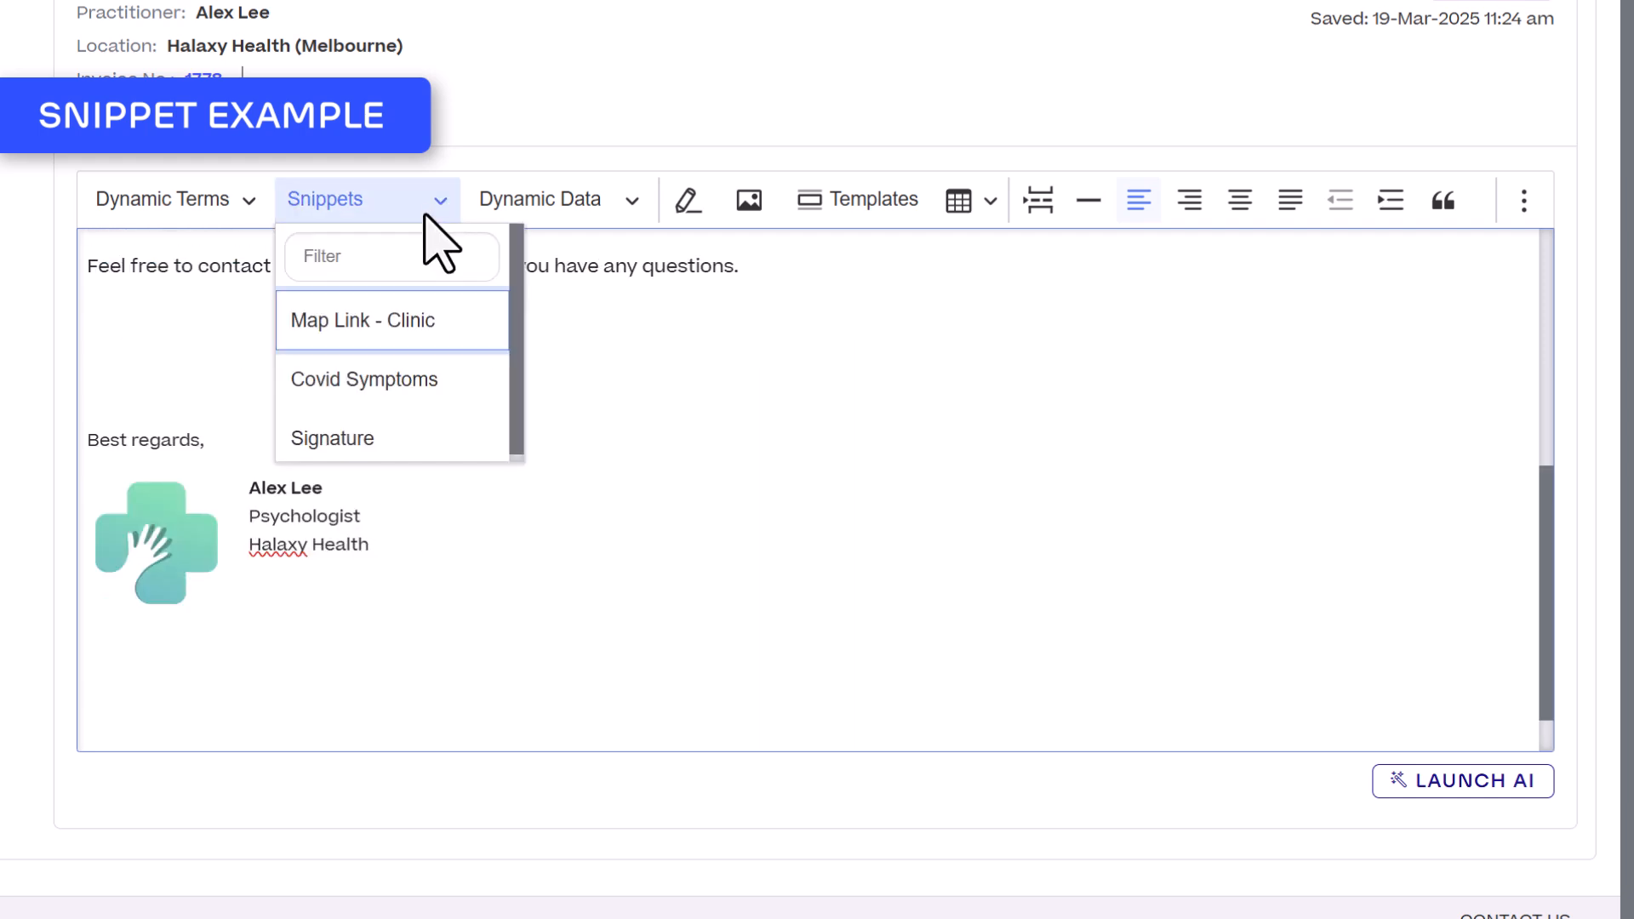
click(420, 334)
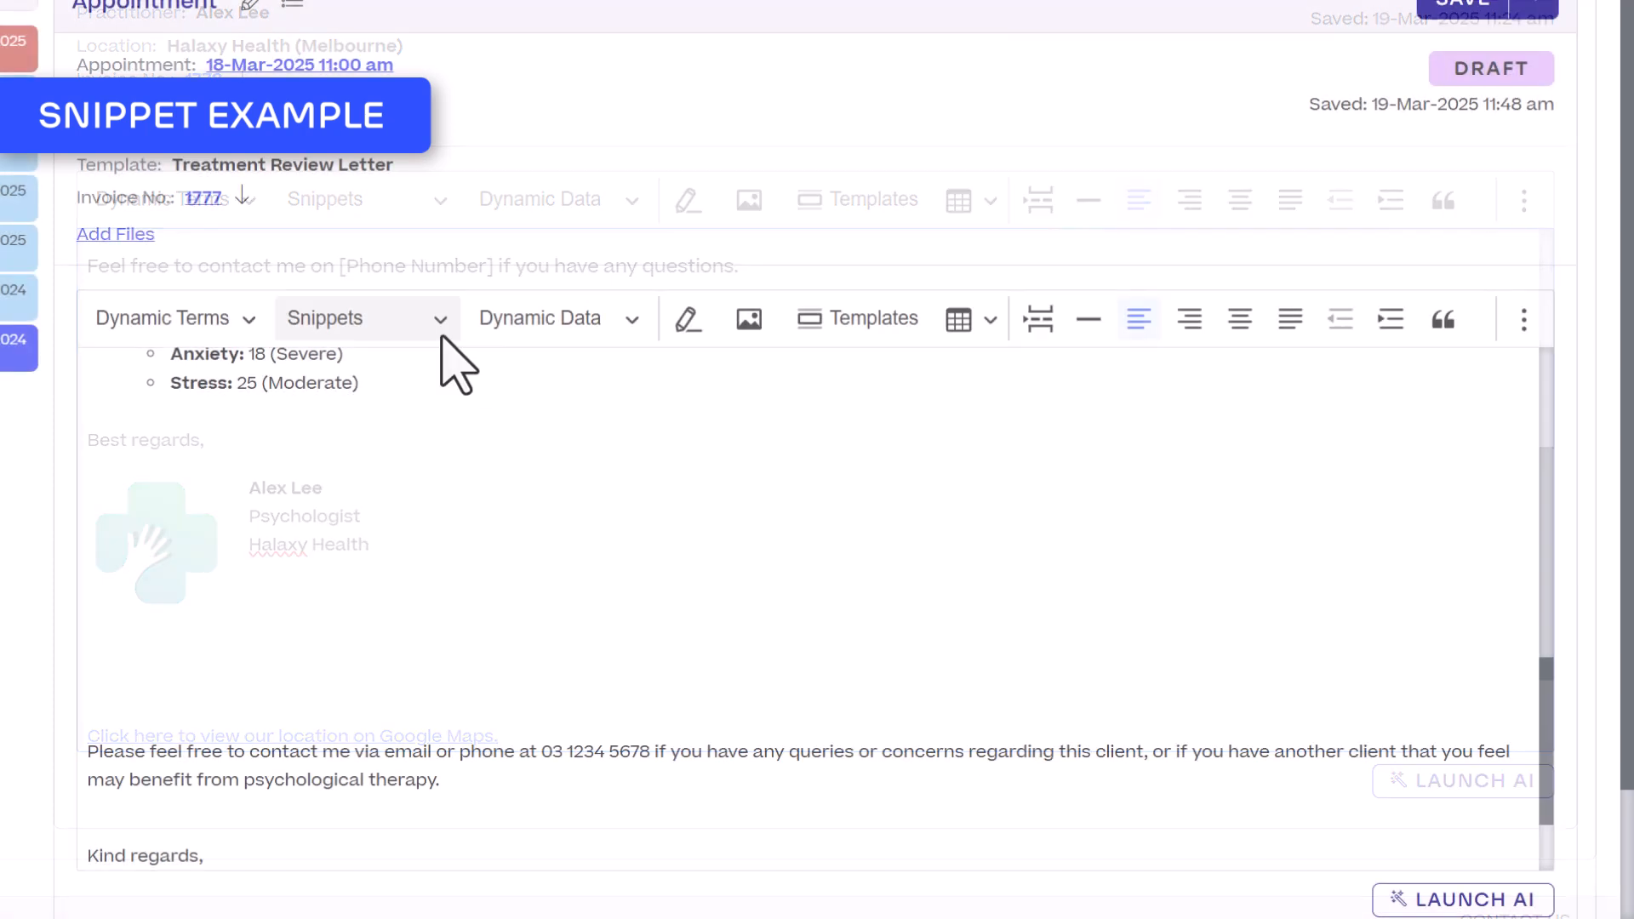
- Insert the Additional Sessions snippet into the appointment's Treatment Review Letter note, above the contact paragraph
click(437, 322)
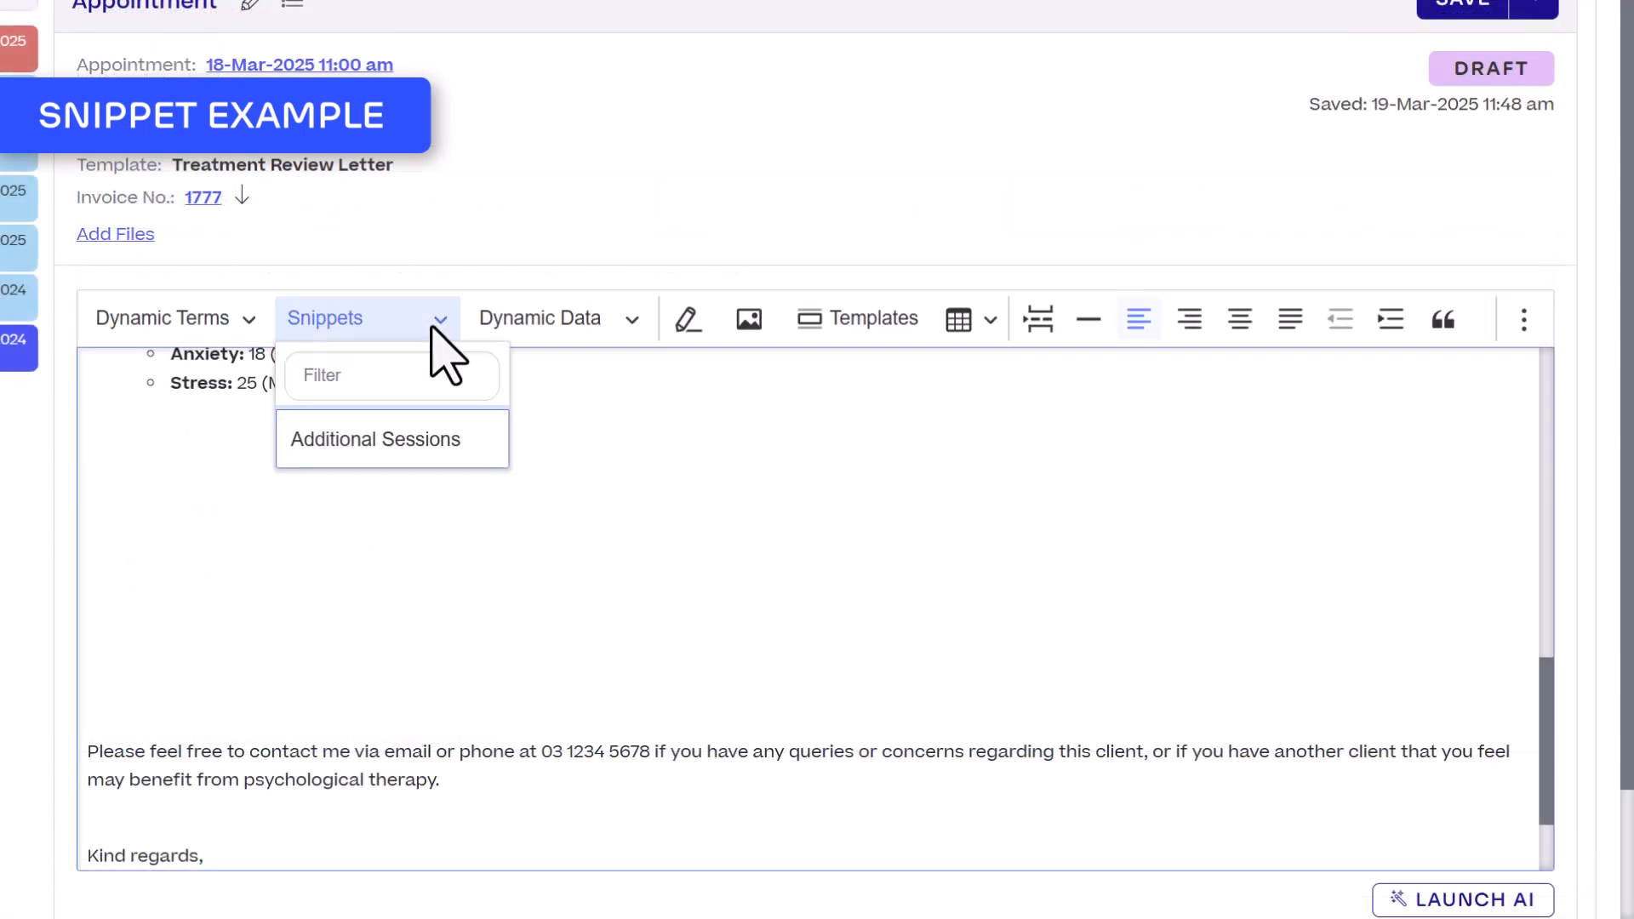
click(455, 449)
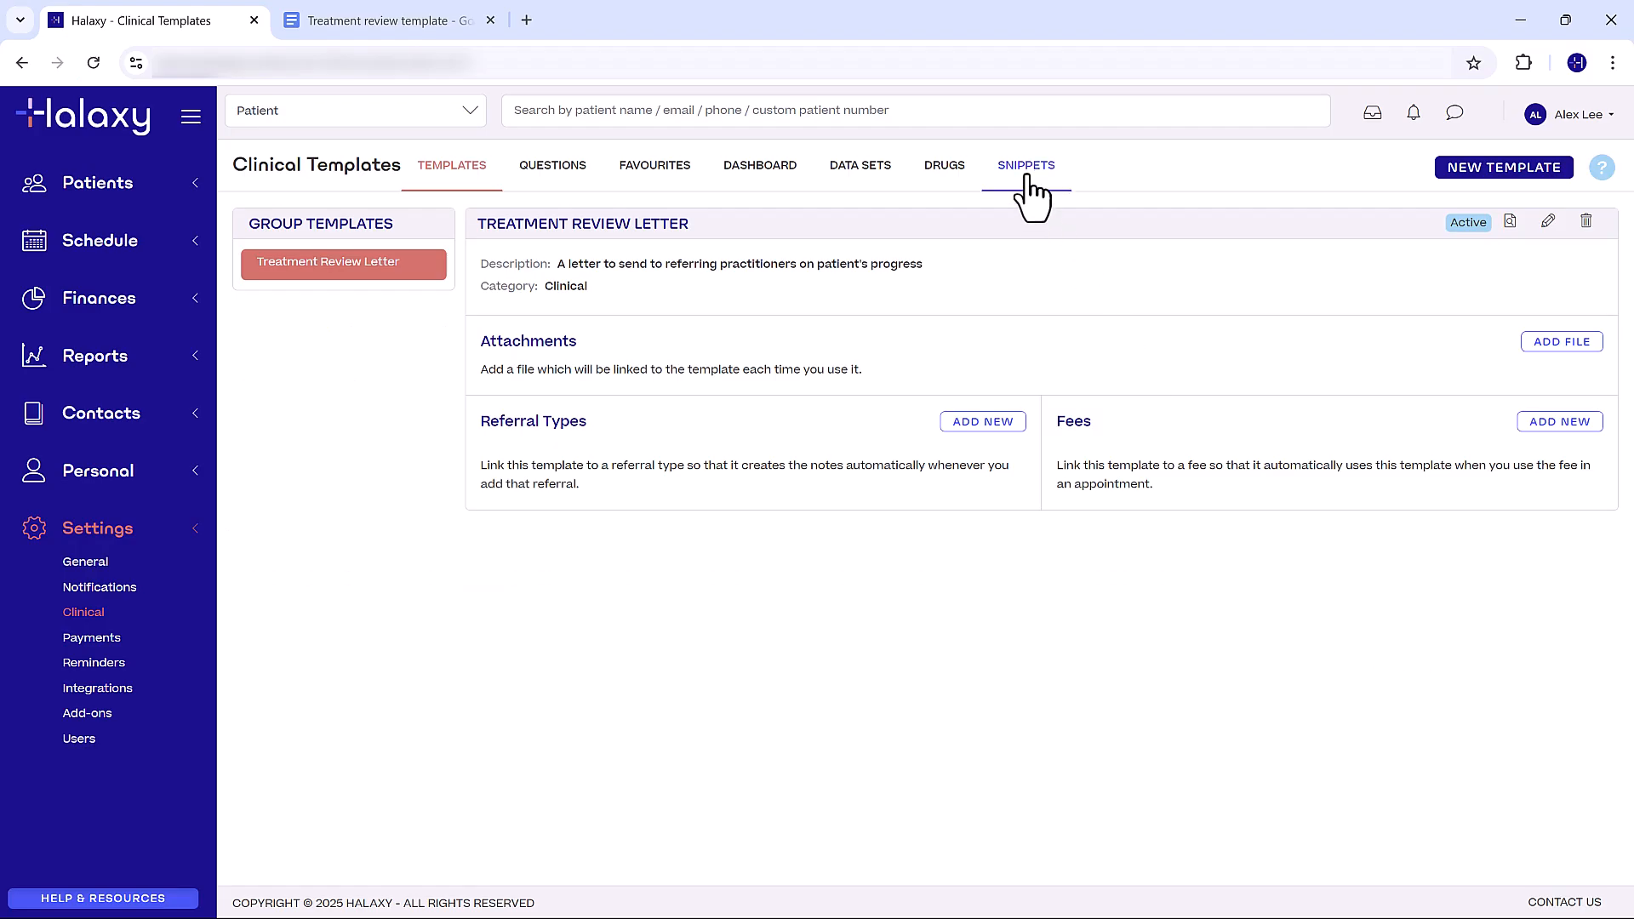
- Create a new clinical snippet titled "Additional Sessions" with the description "Patient needs 4 more sessions"
click(1027, 174)
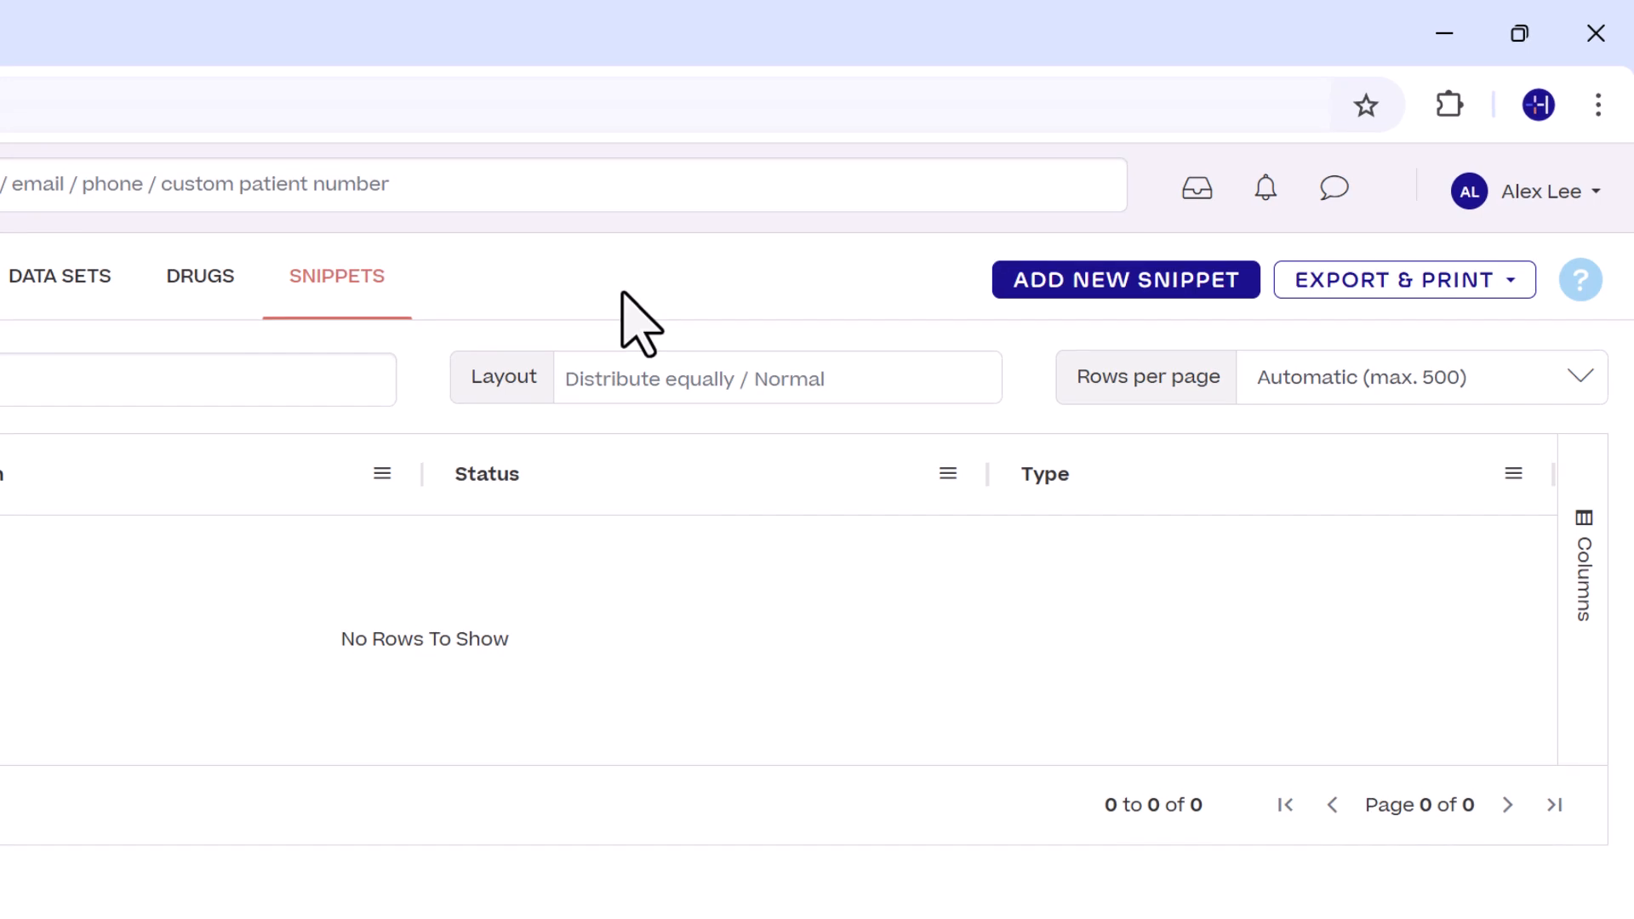
click(1143, 294)
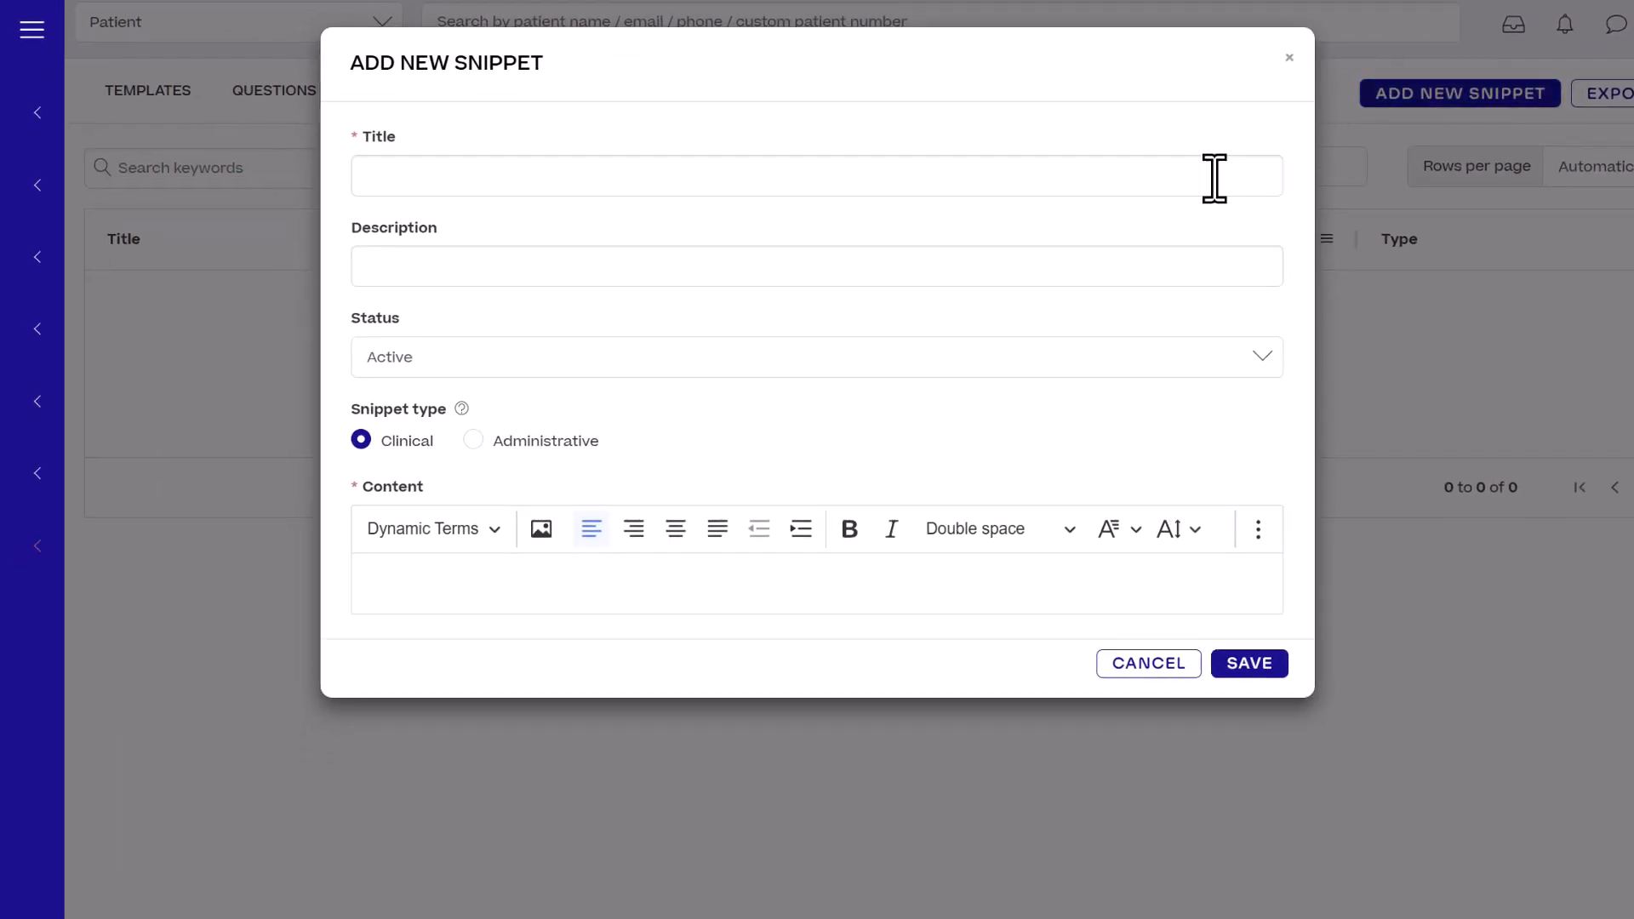
click(987, 294)
text(A)
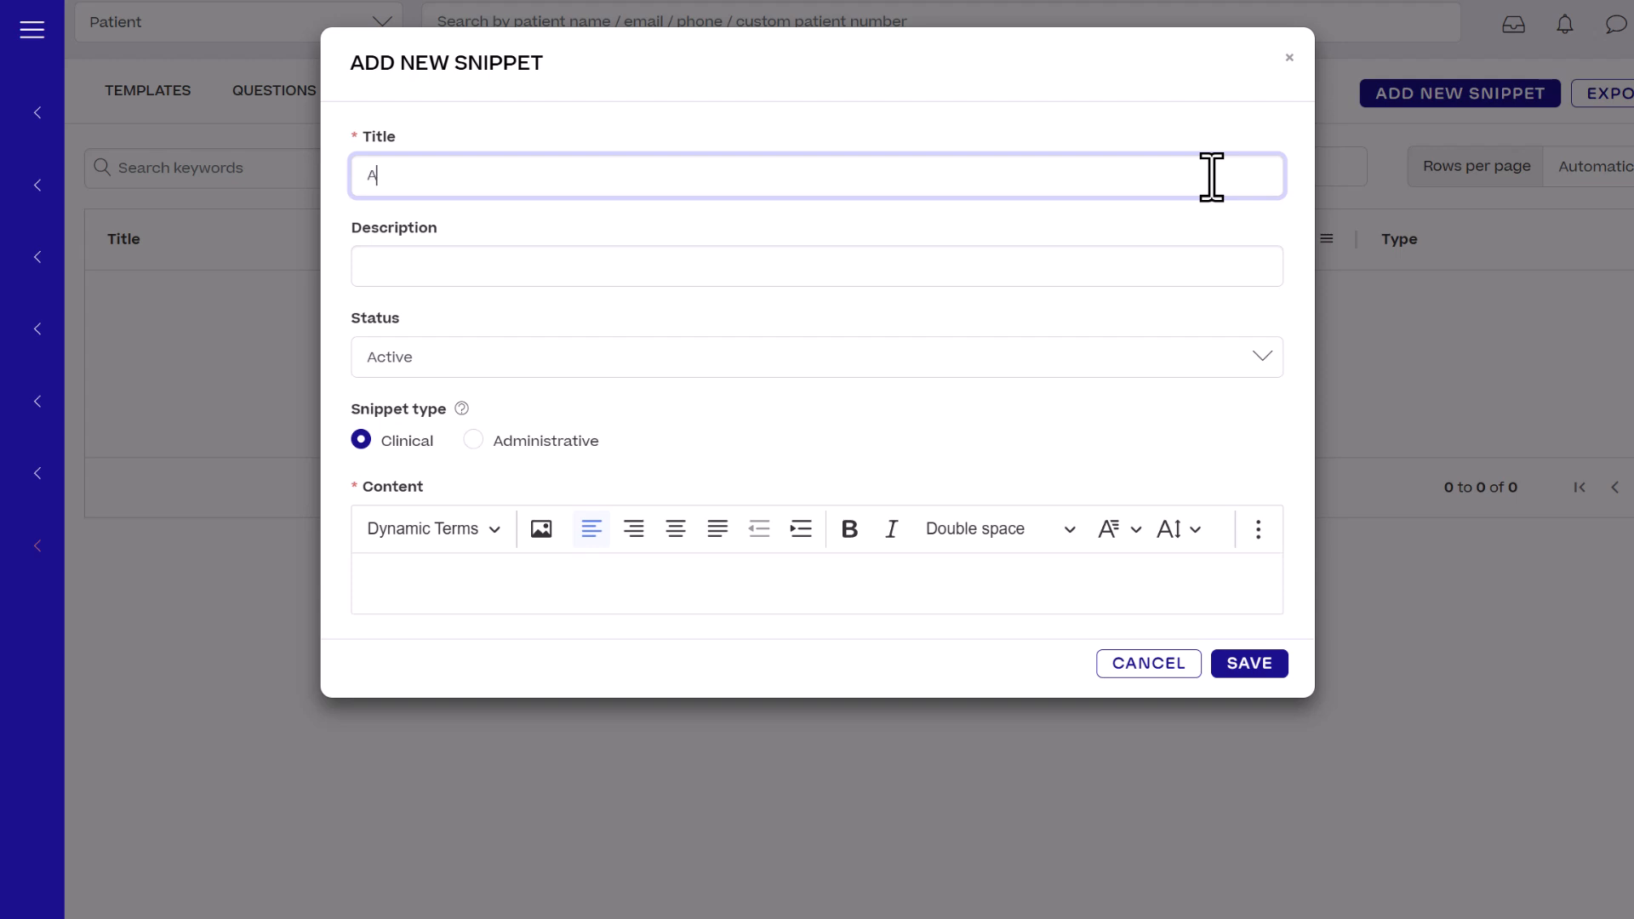
text(dditional Sessions)
click(1223, 260)
text(Patient needs )
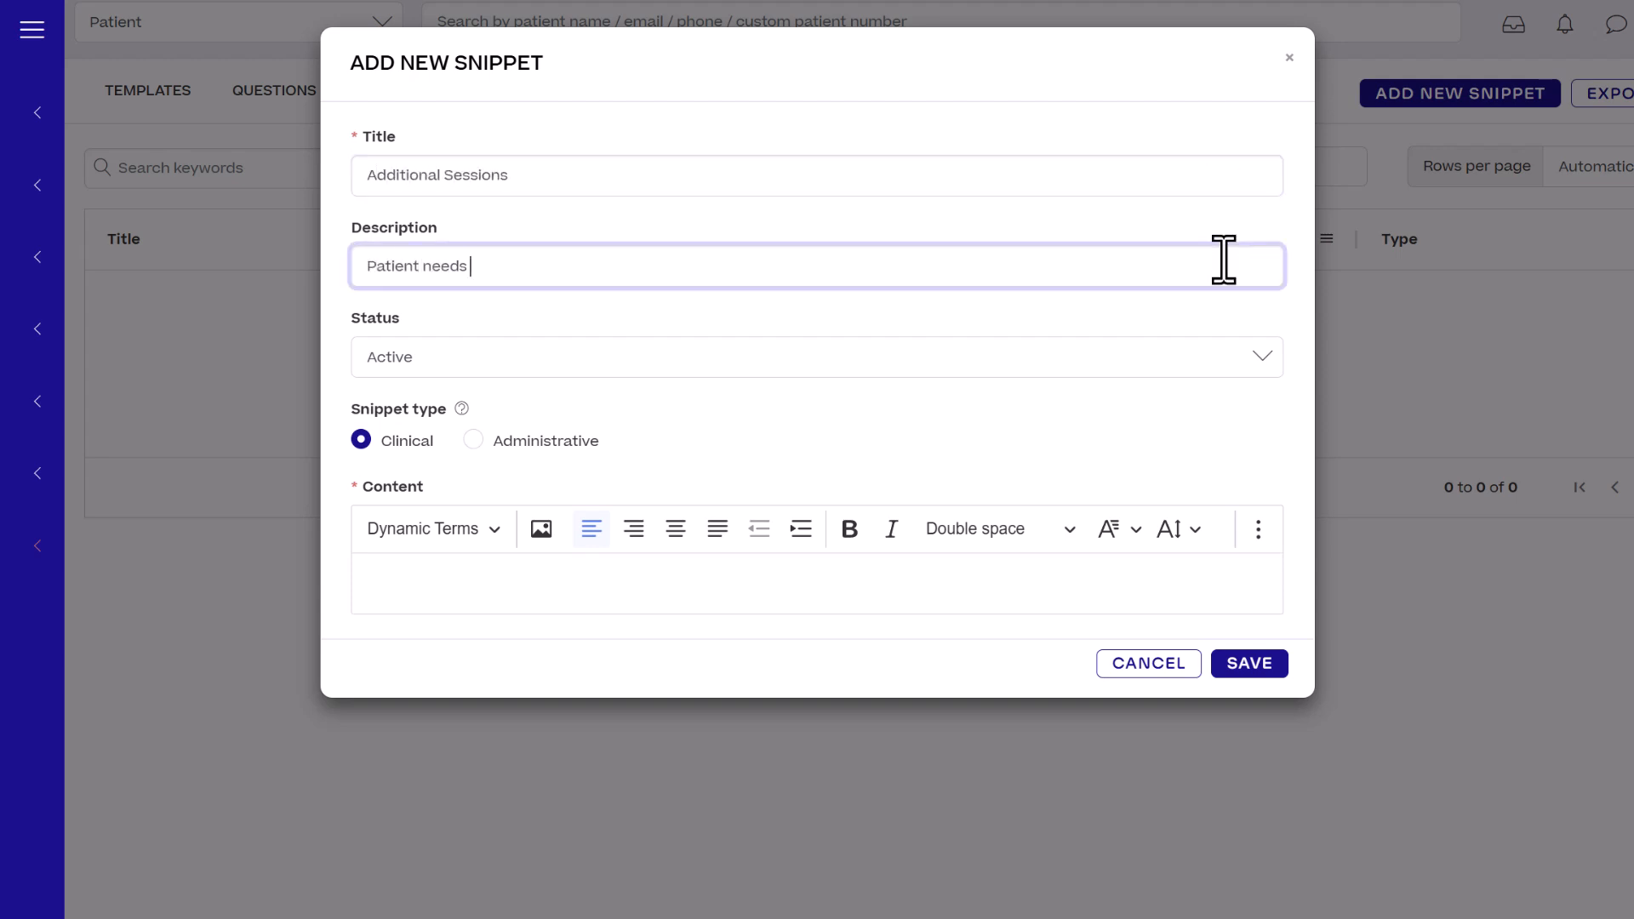
text(4 more sessions)
- Start the snippet content with a bold "Additional Sessions" heading and "It's my recommendation that" followed by the Patient First Name dynamic term
click(1178, 579)
text(Additional Sessions)
key(Return)
text(It's my recommendation that)
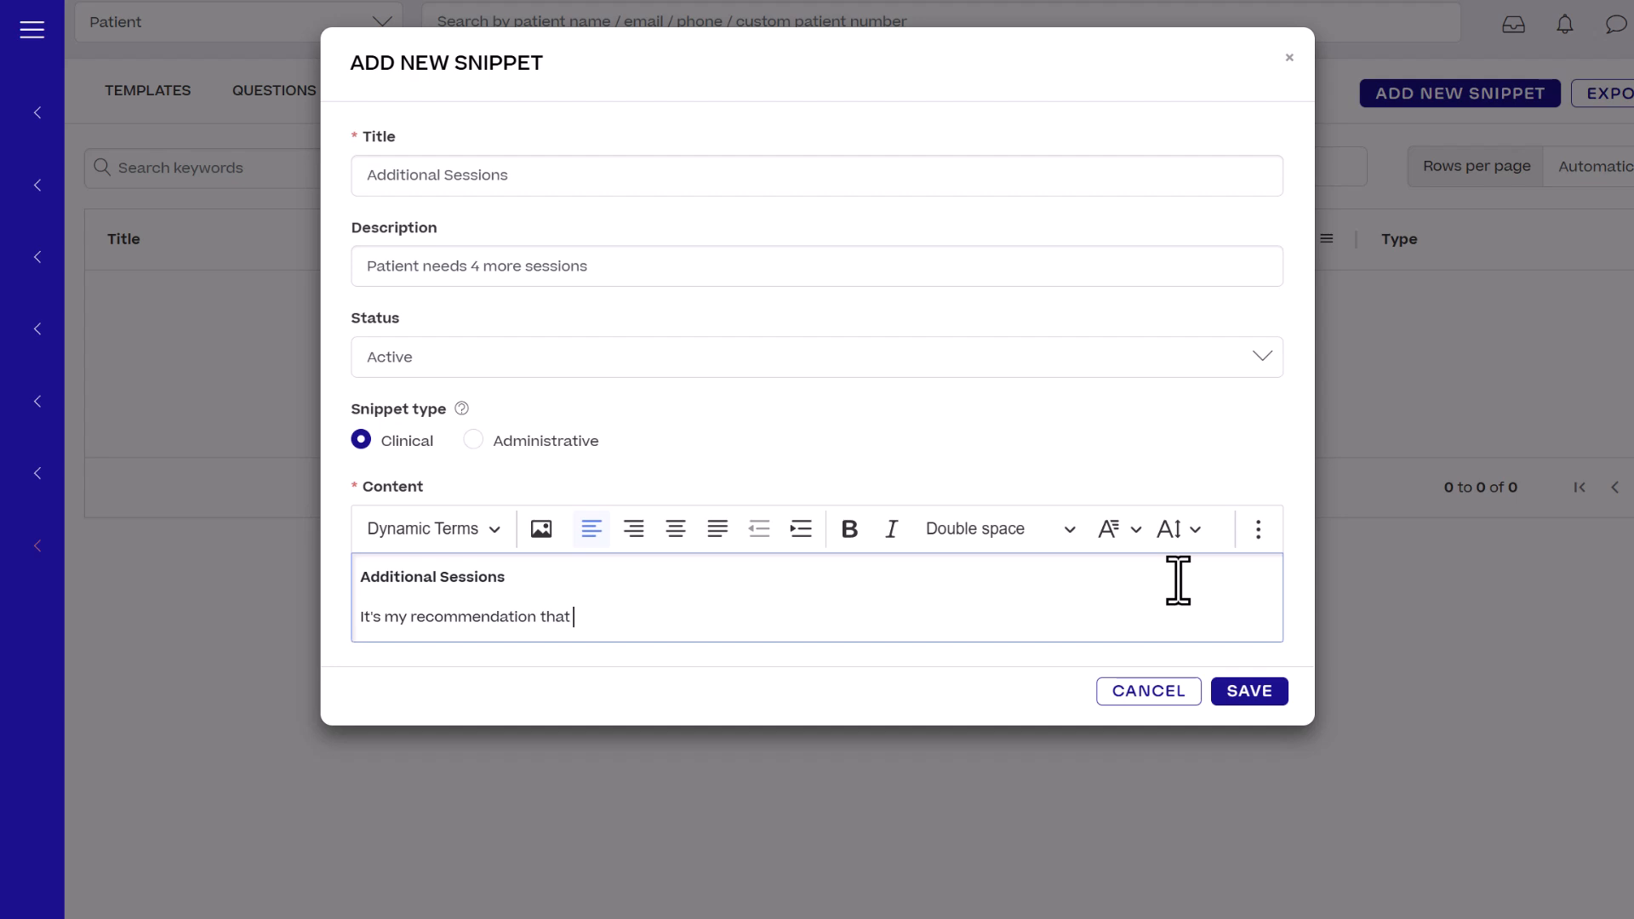
click(489, 535)
scroll(522, 693, down, 3)
click(477, 626)
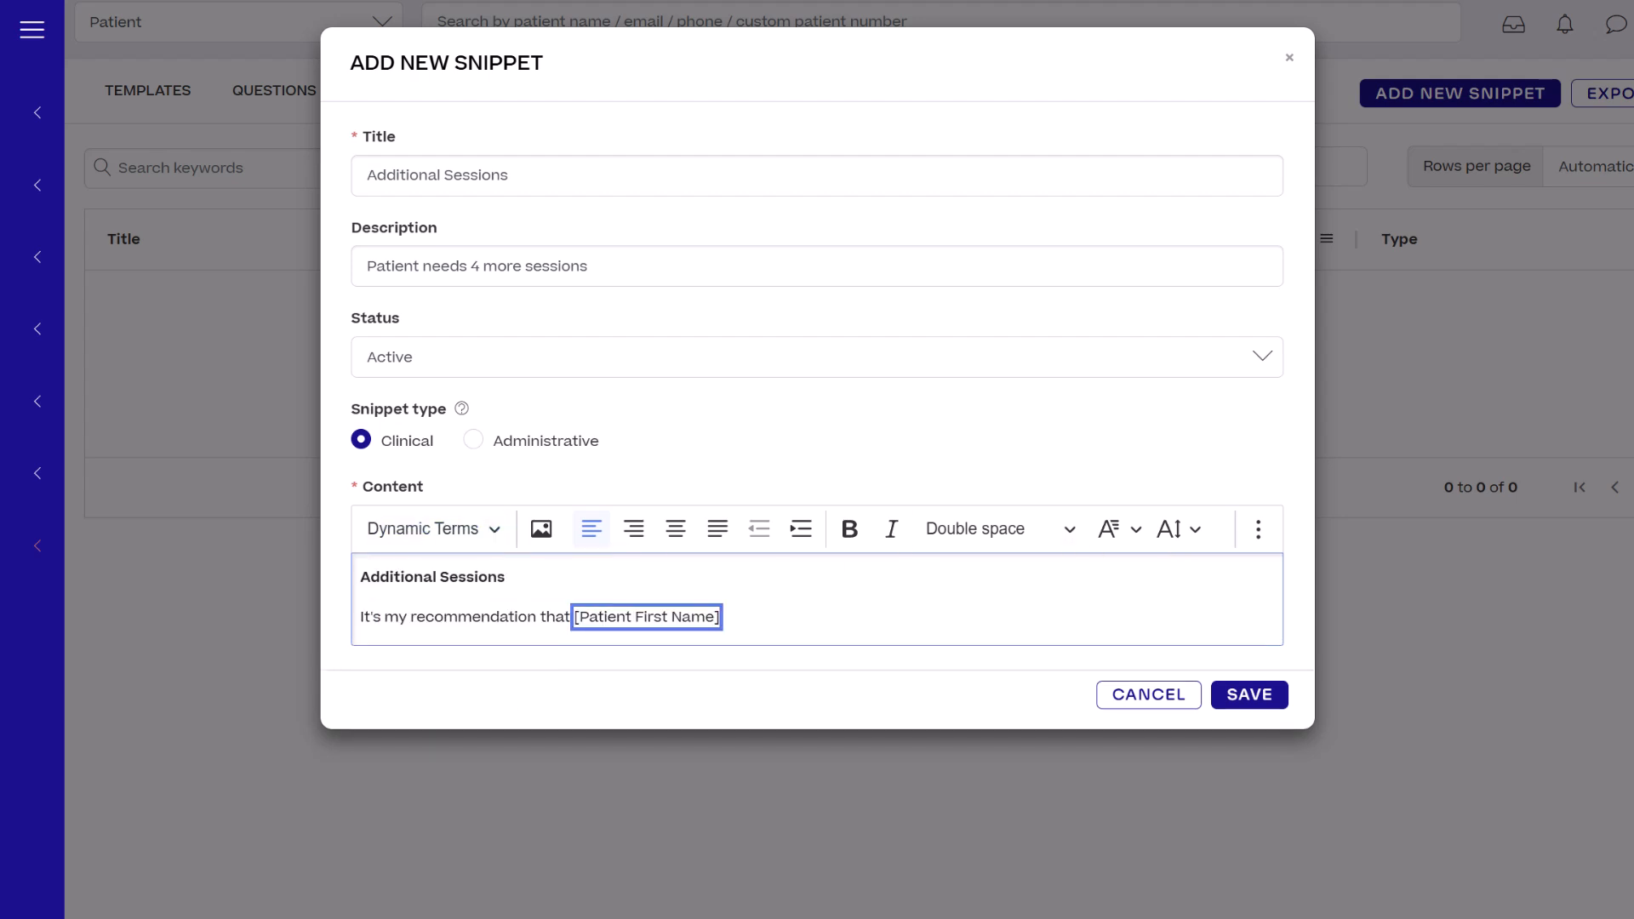
- Finish the snippet with "will benefit from continuing our sessions, so they will require an additional four (4) sessions." and save it
text(will benefit from continuing our sessions, so they will require an additional)
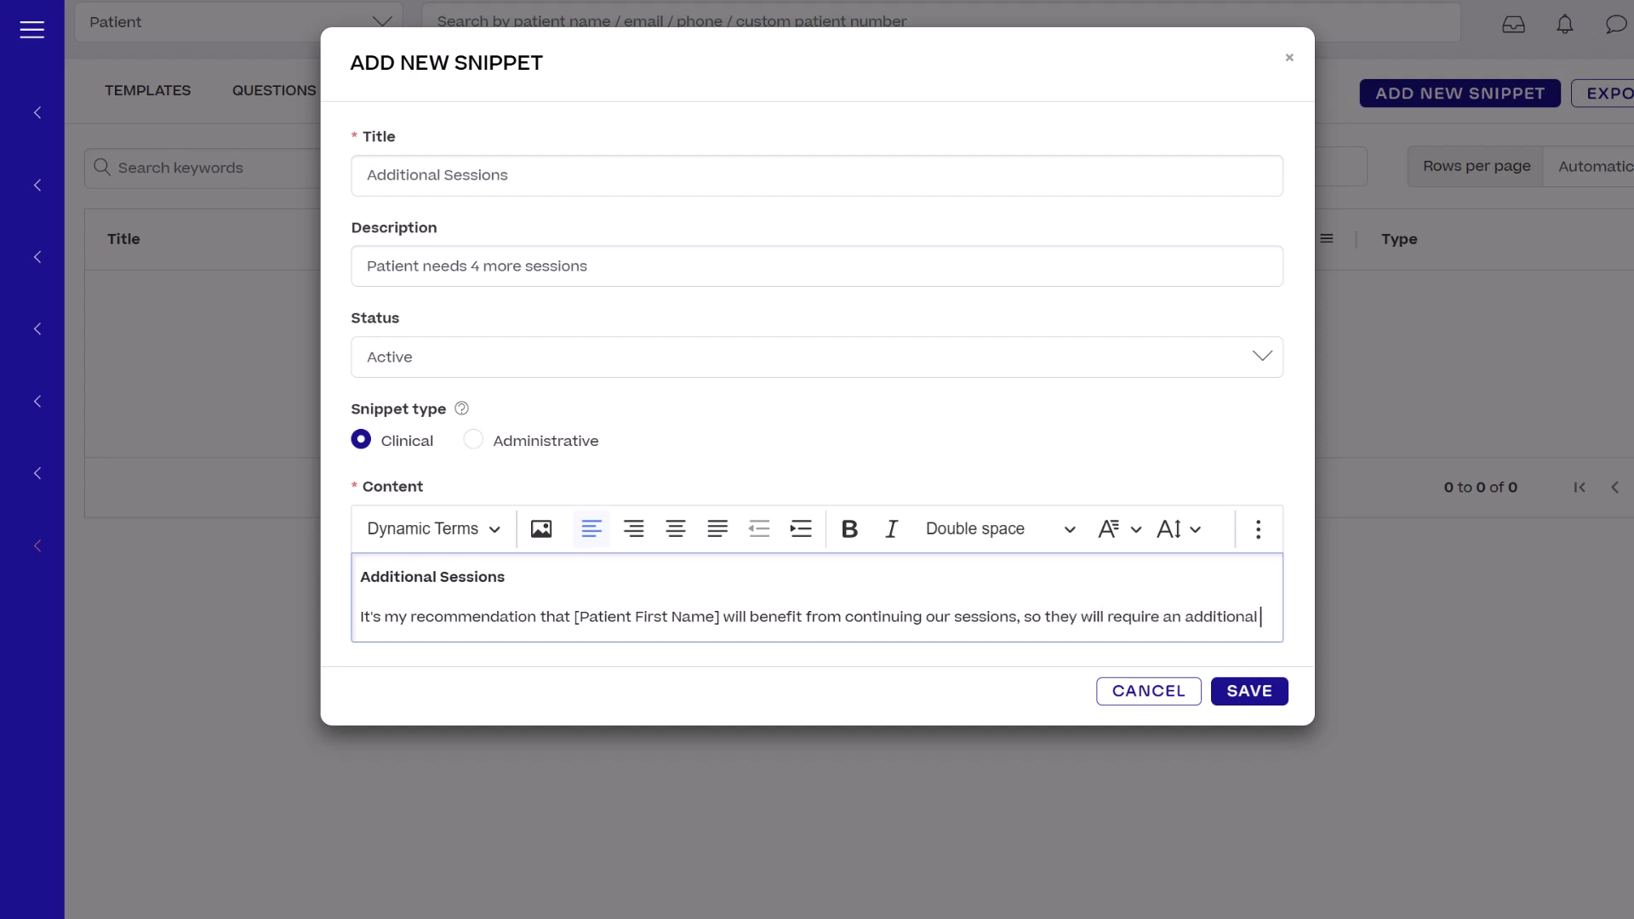
text(four (4) sessions.)
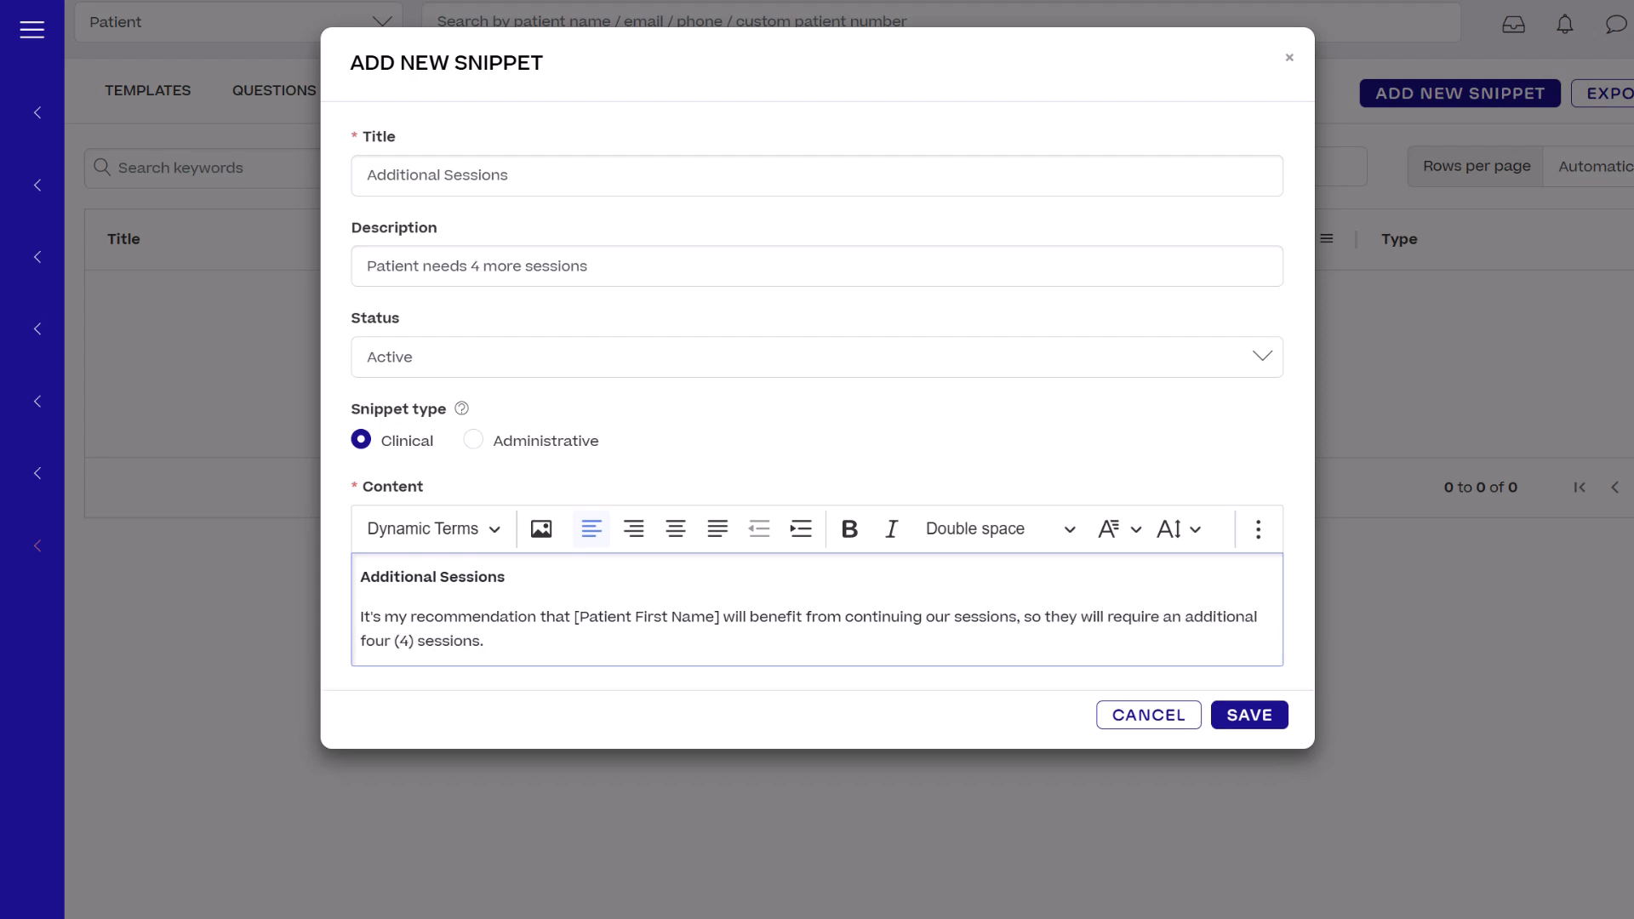
click(1243, 718)
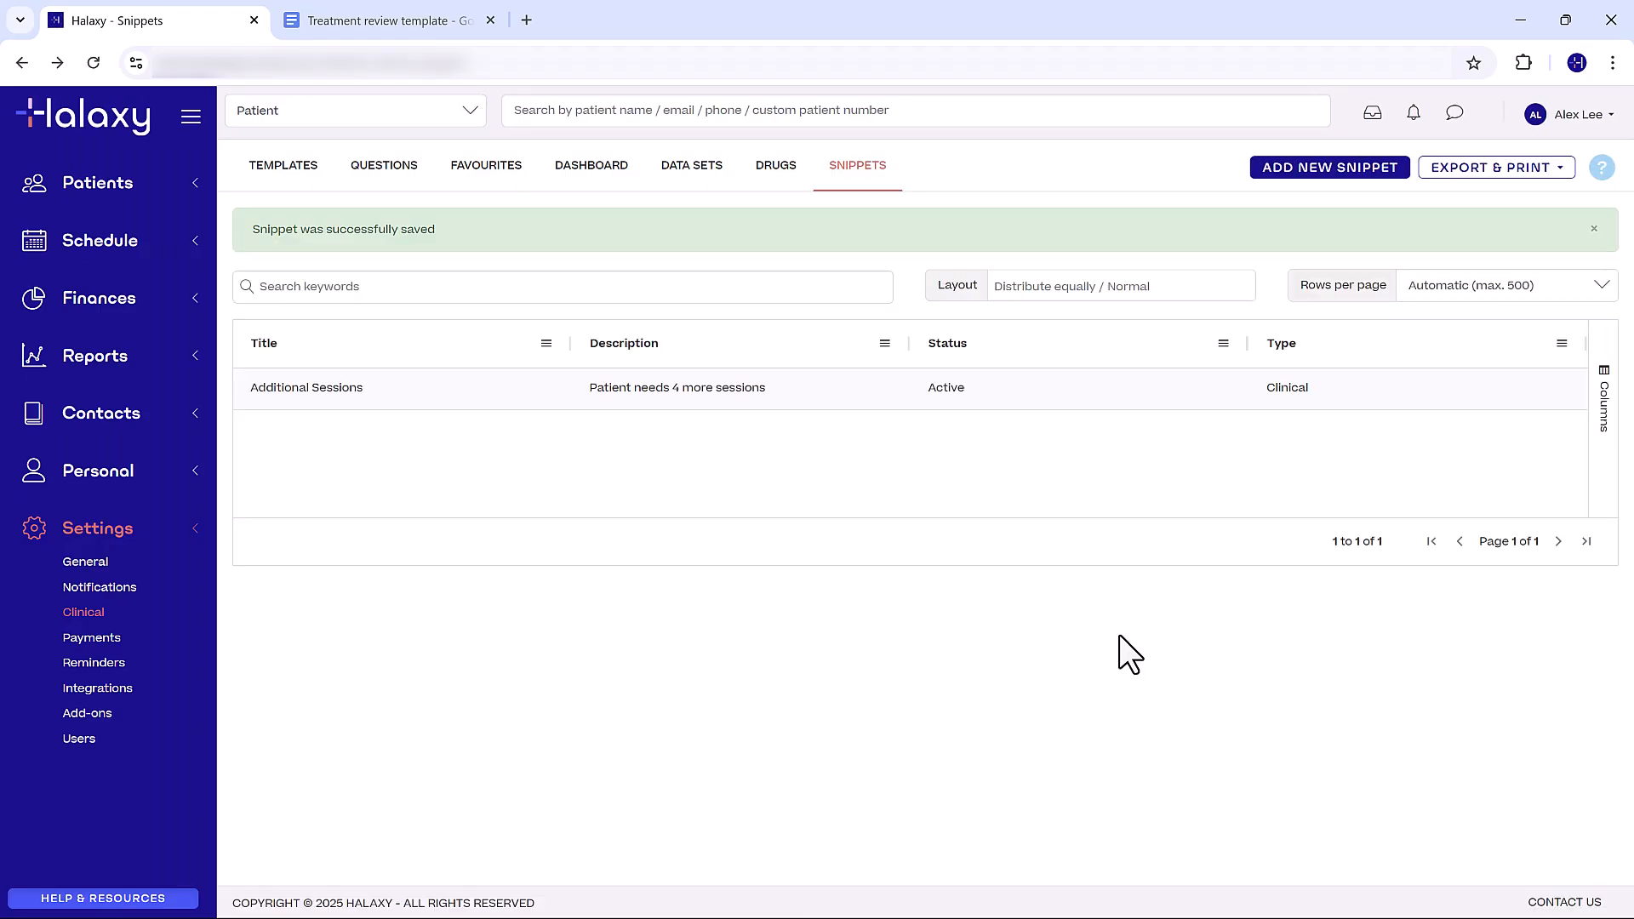
- Open the clinical note of the 18-Mar-2025 11:00 am calendar appointment and import the Treatment Review Letter template
click(116, 129)
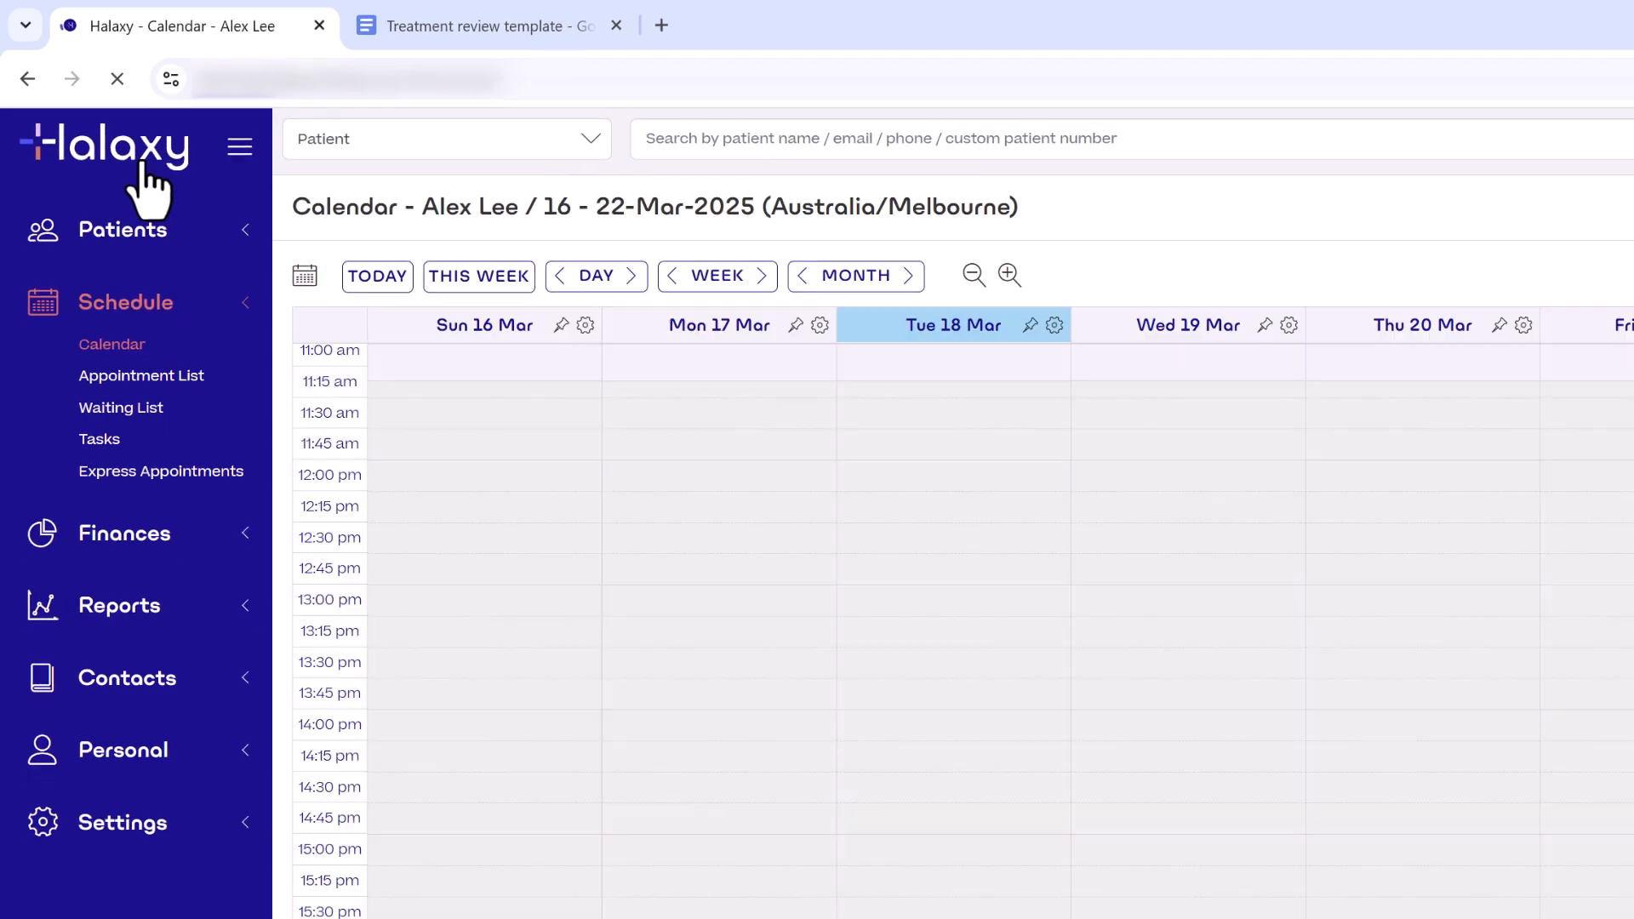
scroll(900, 527, up, 2)
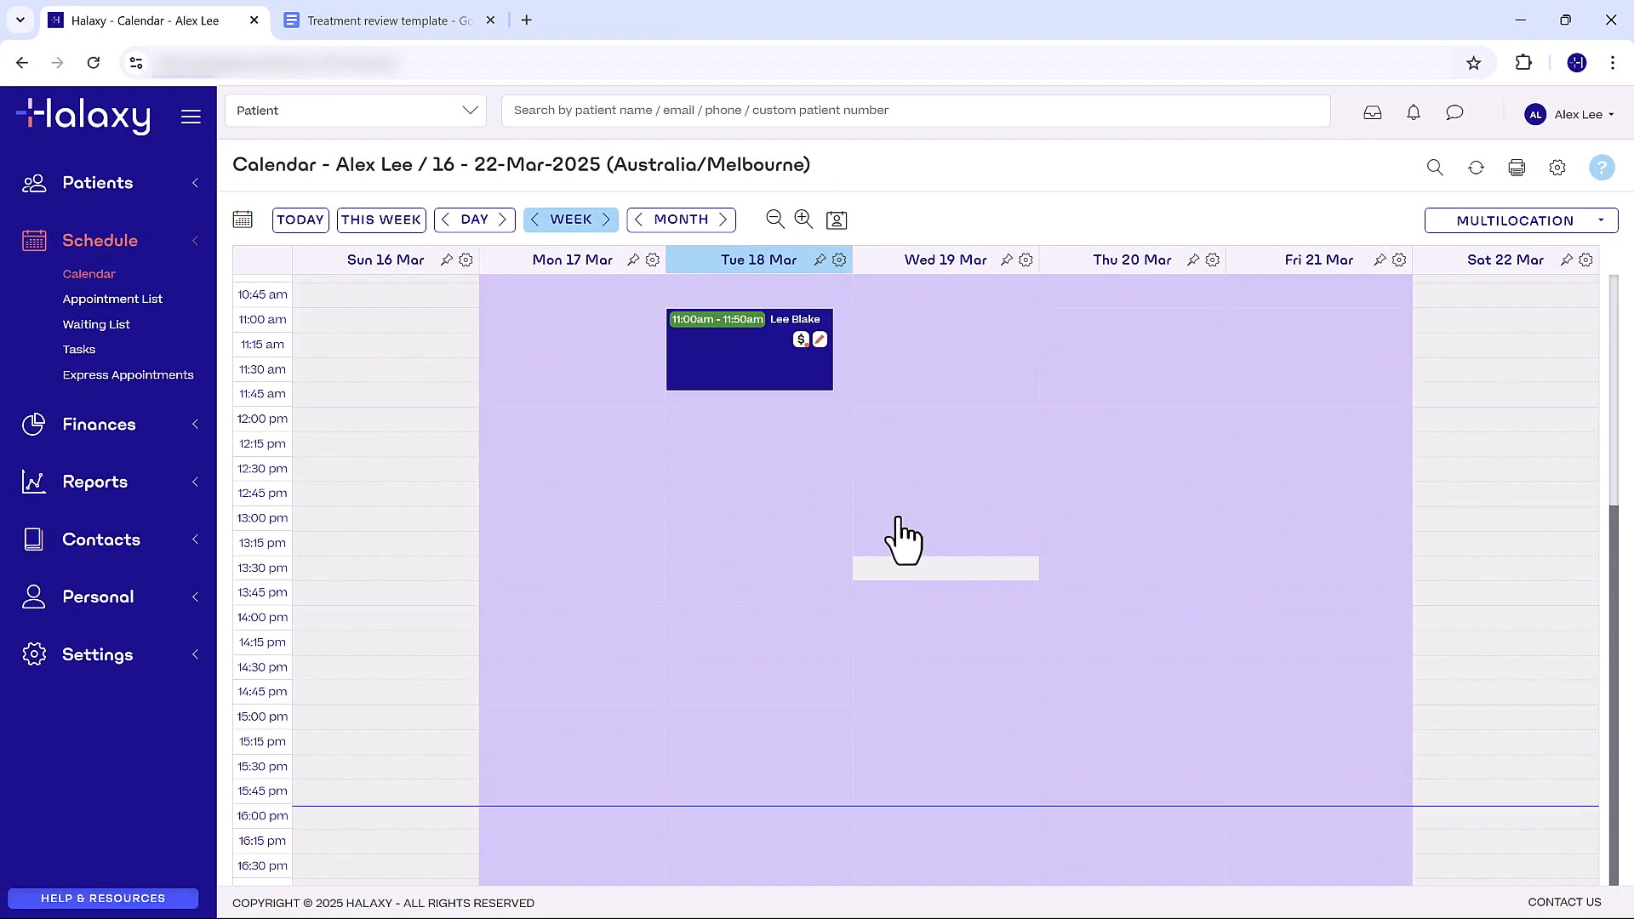
click(764, 531)
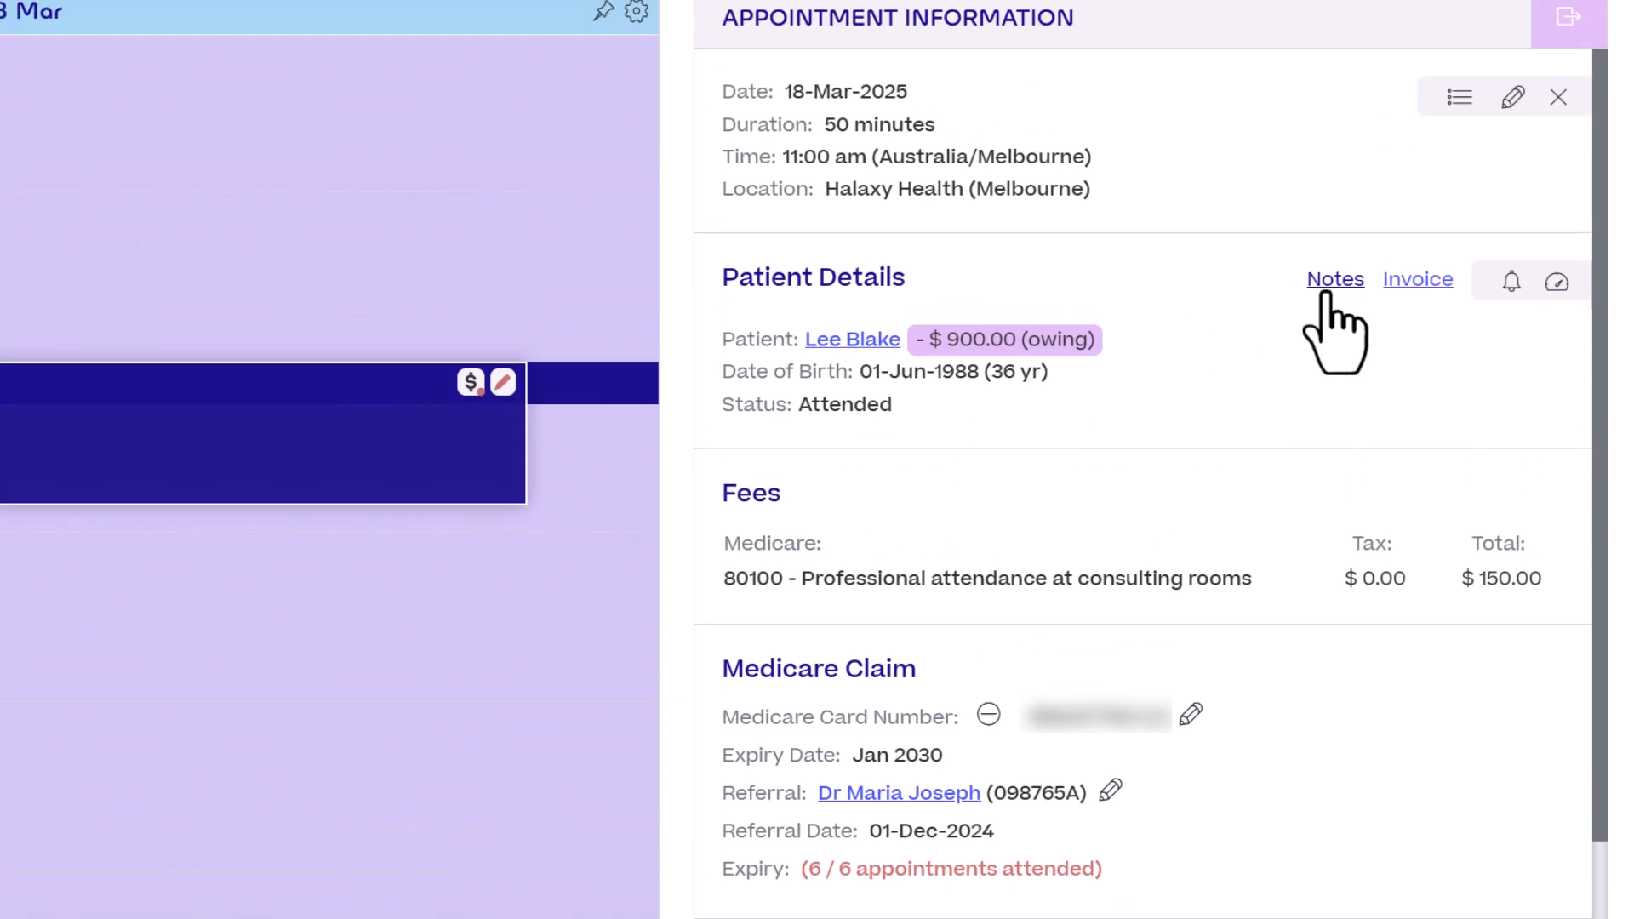
click(1325, 290)
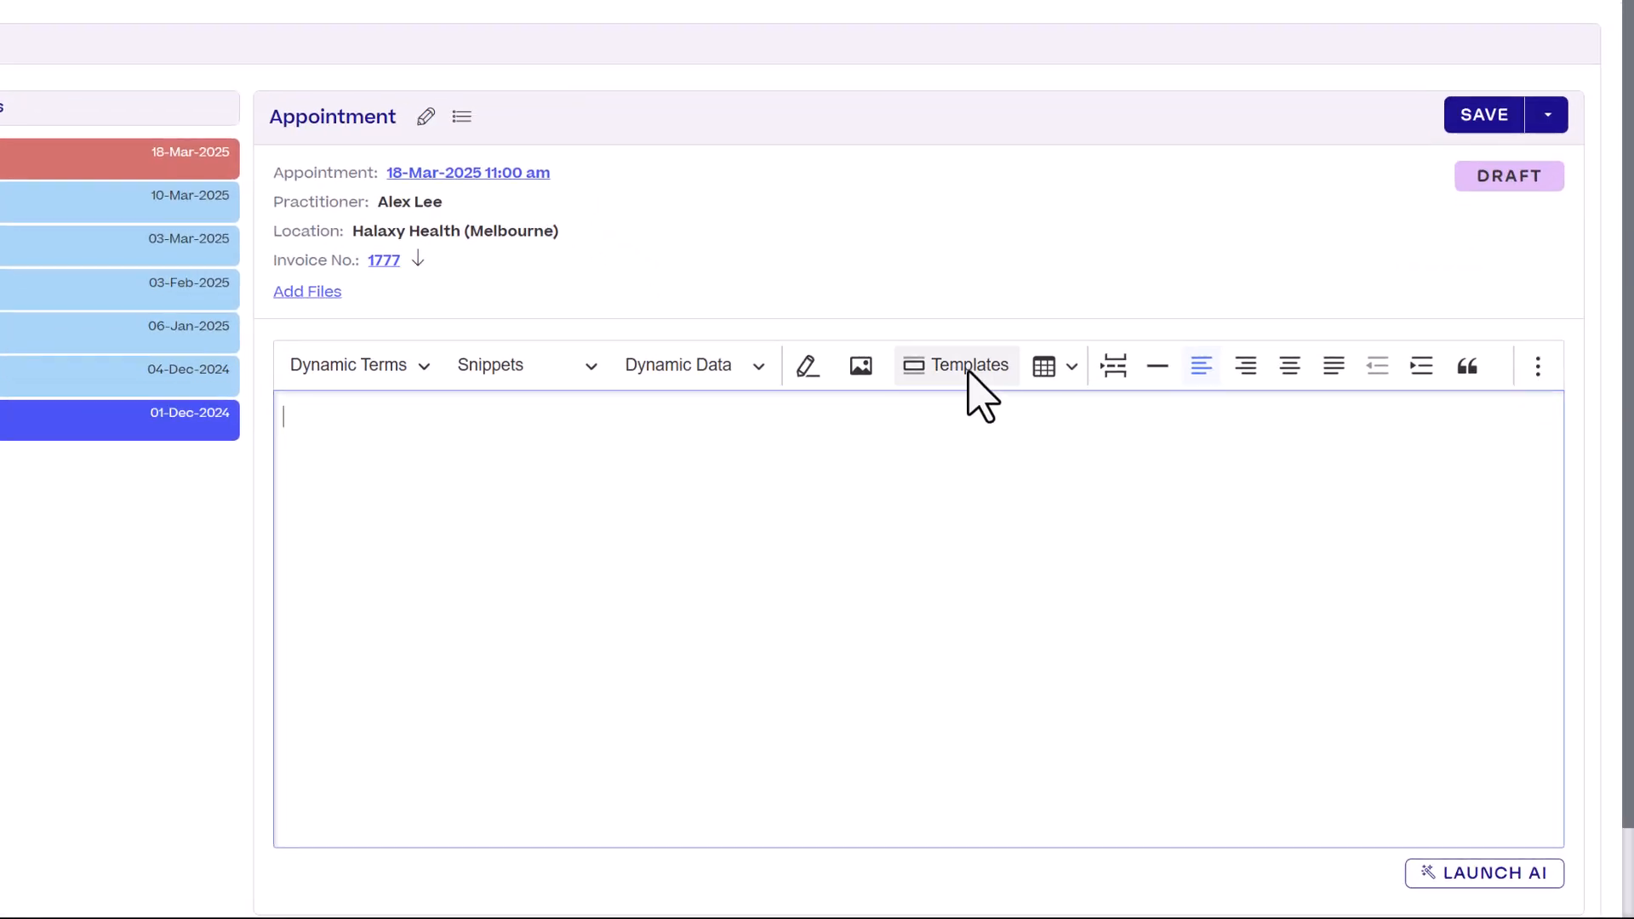
click(1124, 507)
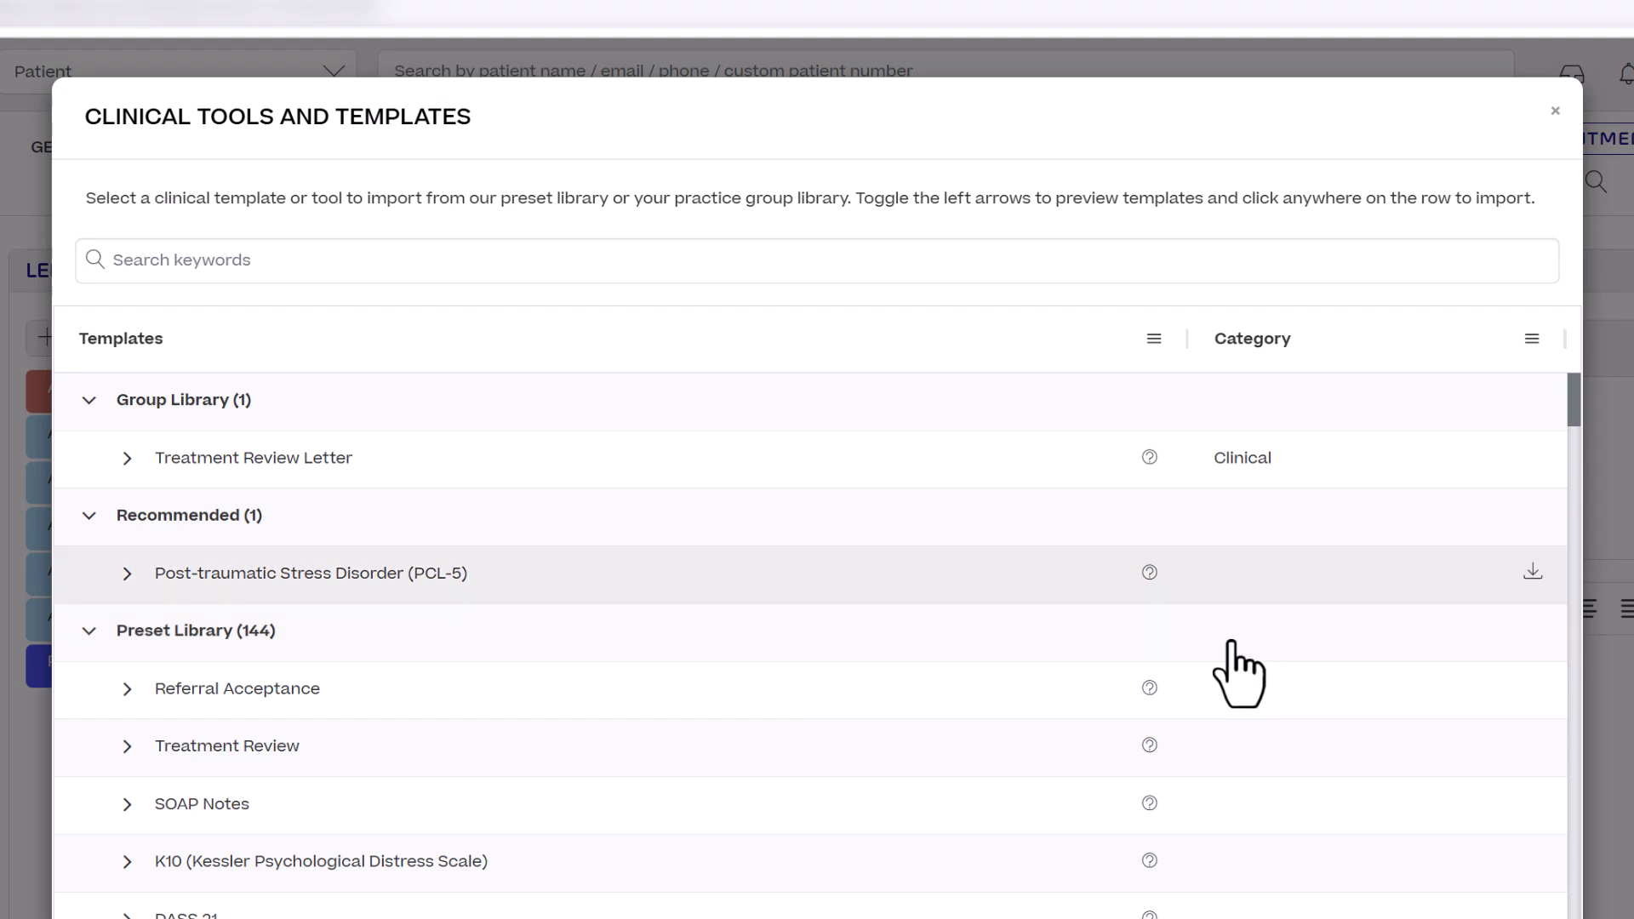
click(247, 464)
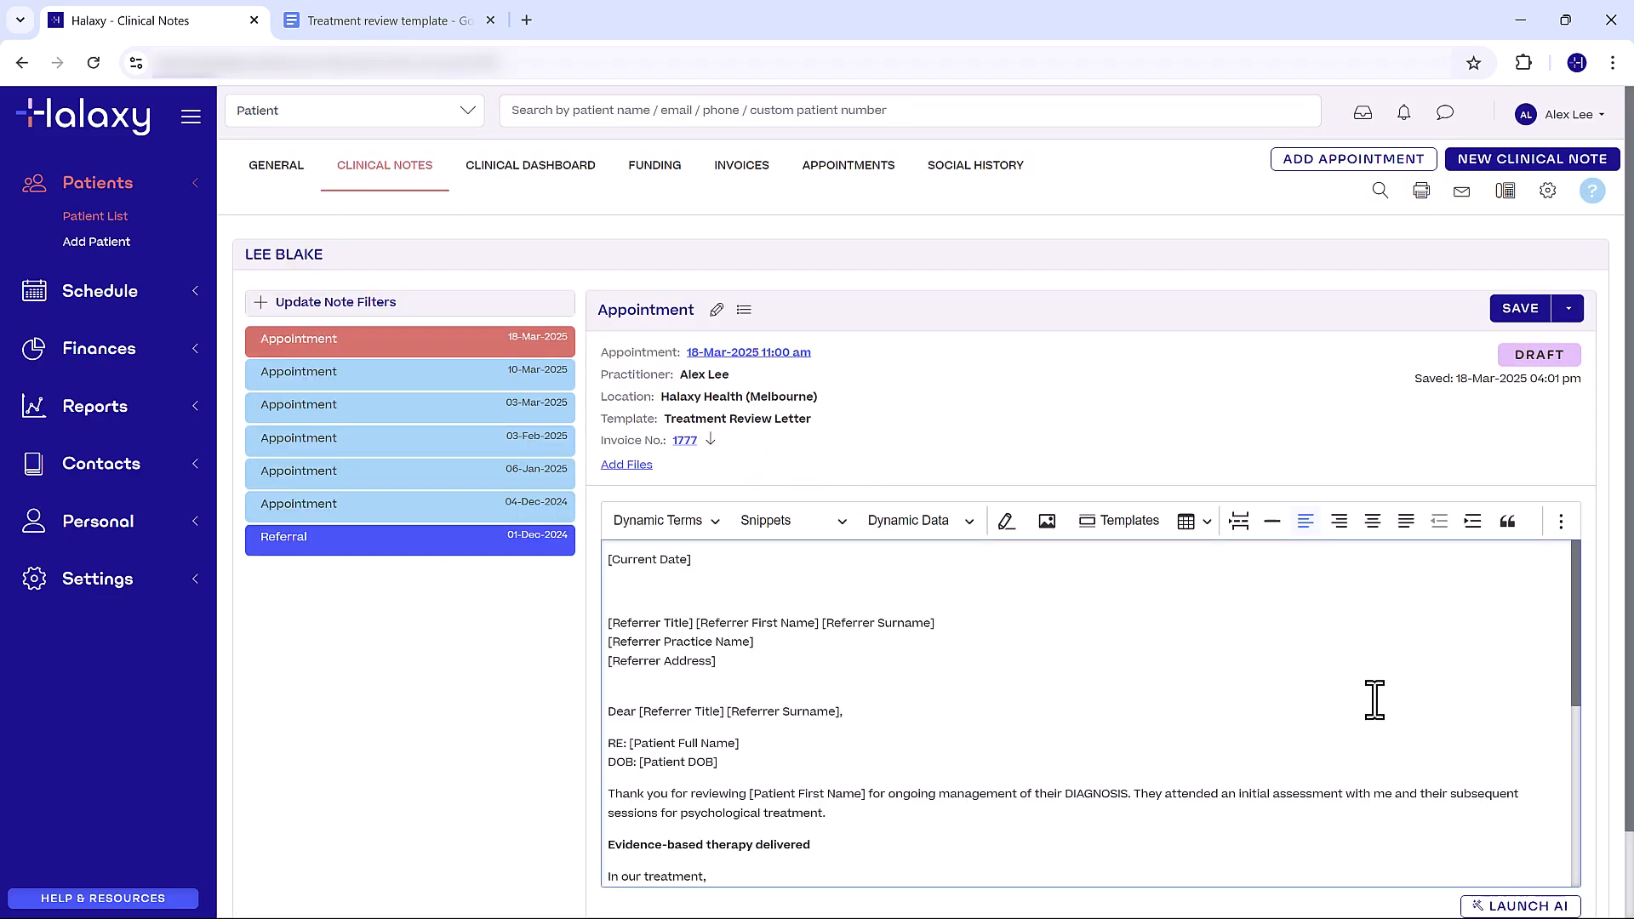
- Replace the DIAGNOSIS placeholder in the letter's opening paragraph with "anxiety and depression"
scroll(1375, 699, down, 1)
double_click(1093, 694)
text(anxiety and depression)
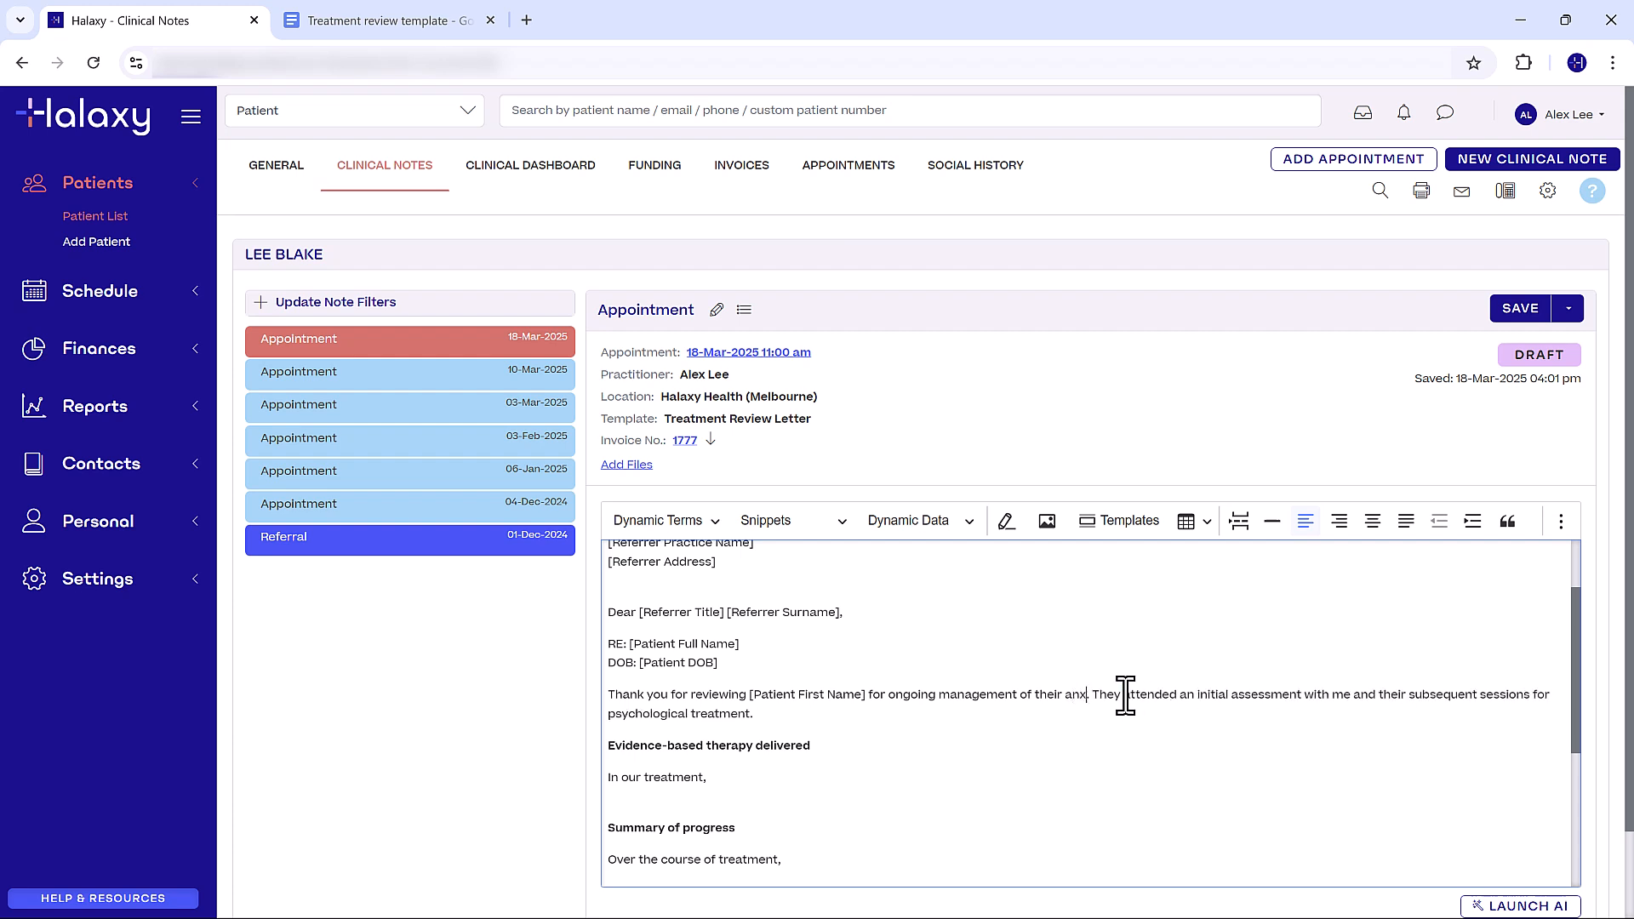
- Complete the evidence-based therapy paragraph with the Schema Therapy and CBT description, and the summary of progress with the prepared improvement text
click(725, 778)
text(we have used Schema Therapy and Cognitive Behavioral Therapy (CBT) to help Lee identify and challenge maladaptive thought patterns, develop healthier coping strategies, and address underlying emotional schemas contributing to their anxiety. Techniques such as cognitive restructuring, behavioral experiments, and schema-based interventions have been integrated to support their progress.)
scroll(920, 741, down, 2)
click(785, 699)
text(Lee has demonstrated significant improvement in their ability to manage anxiety-related distress. They have gained insight into core beliefs driving their anxious responses and have successfully implemented CBT strategies to reduce avoidance behaviors. Lee reports increased confidence in managing anxious thoughts and has shown a positive shift in emotional regulation. While progress has been encouraging, additional sessions would be beneficial to reinforce these gains and further consolidate coping strategies.)
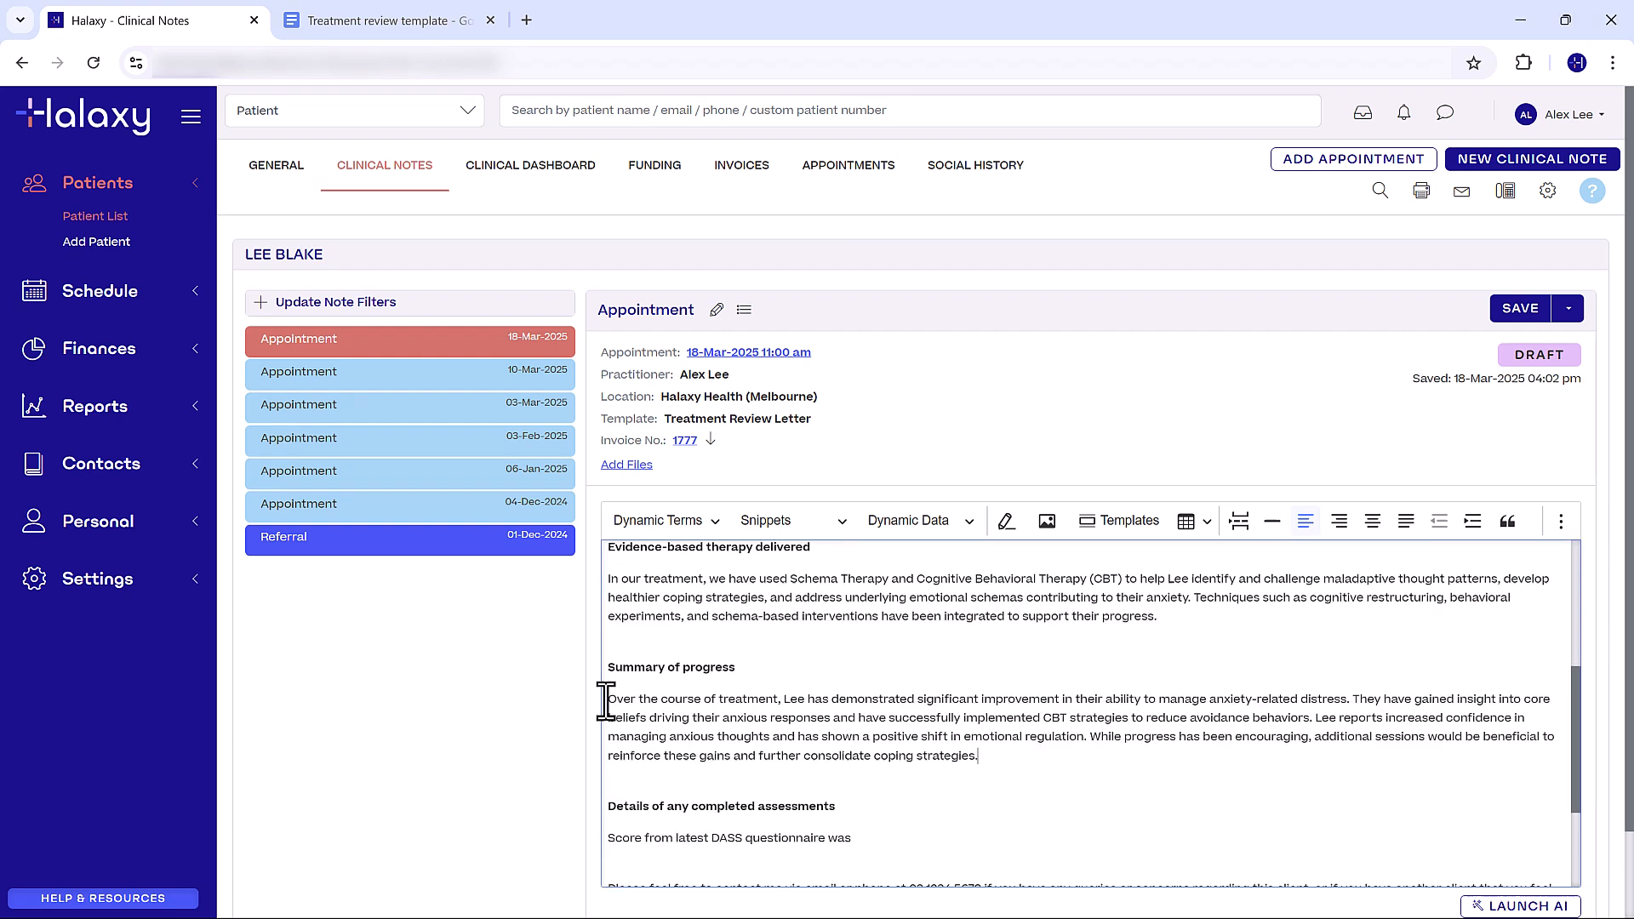
- Replace the DASS questionnaire line with the patient's scores: Depression 15 (Moderate), Anxiety 18 (Severe) and Stress 25 (Moderate)
scroll(877, 744, down, 1)
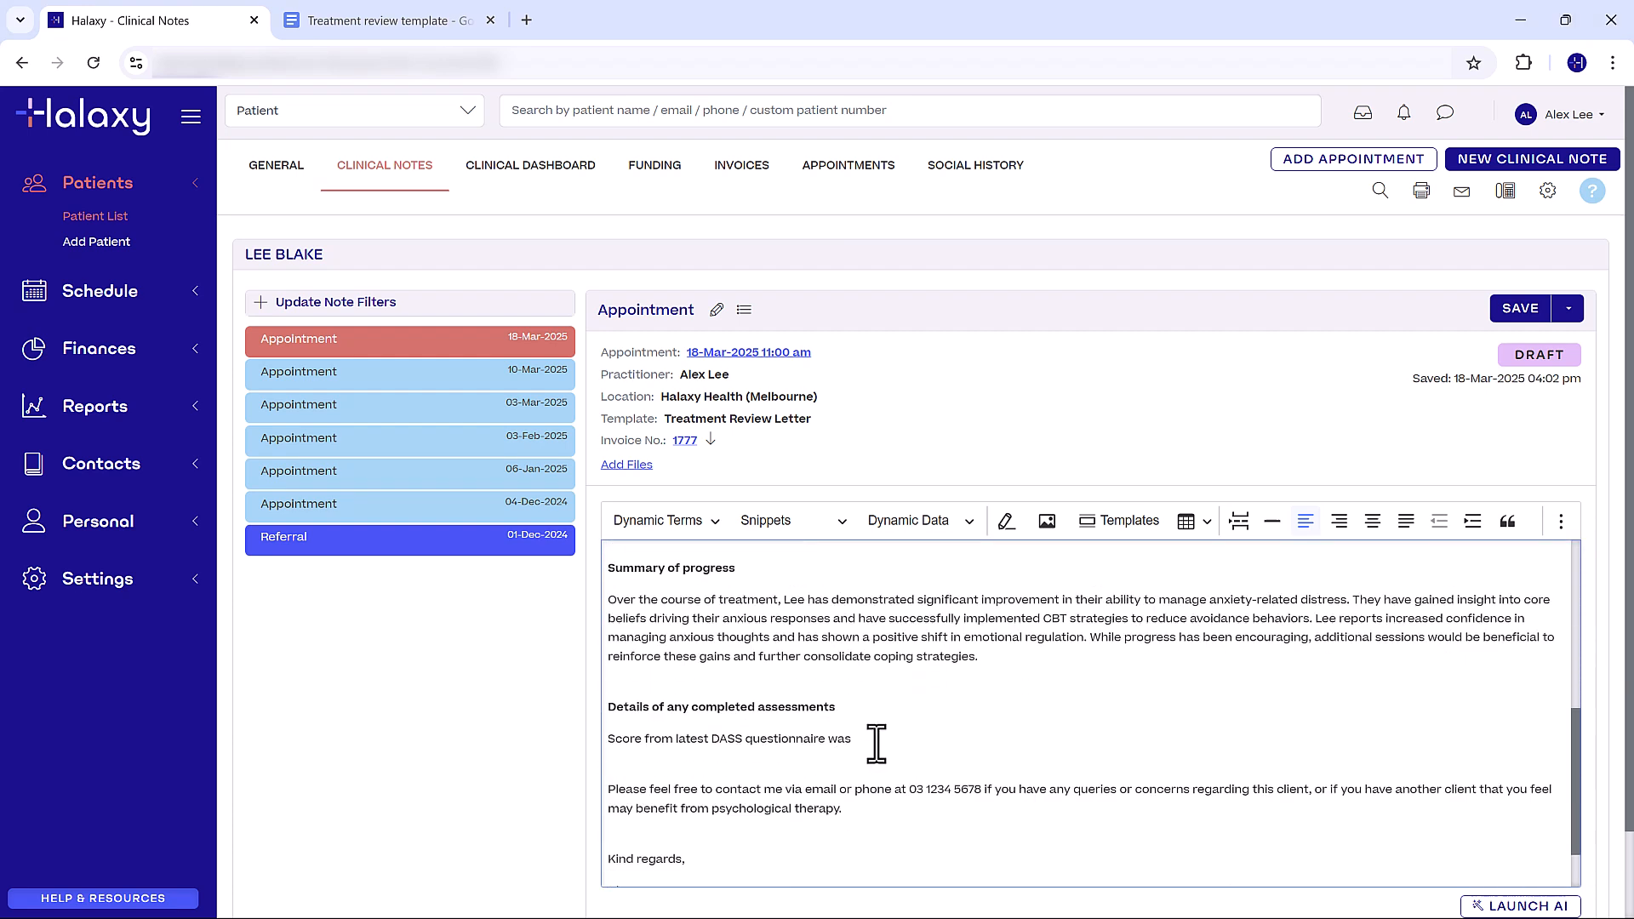
triple_click(882, 739)
text(Lee’s most recent Depression Anxiety Stress Scales (DASS) scores: Depression: 15 (Moderate) Anxiety: 18 (Severe) Stress: 25 (Moderate))
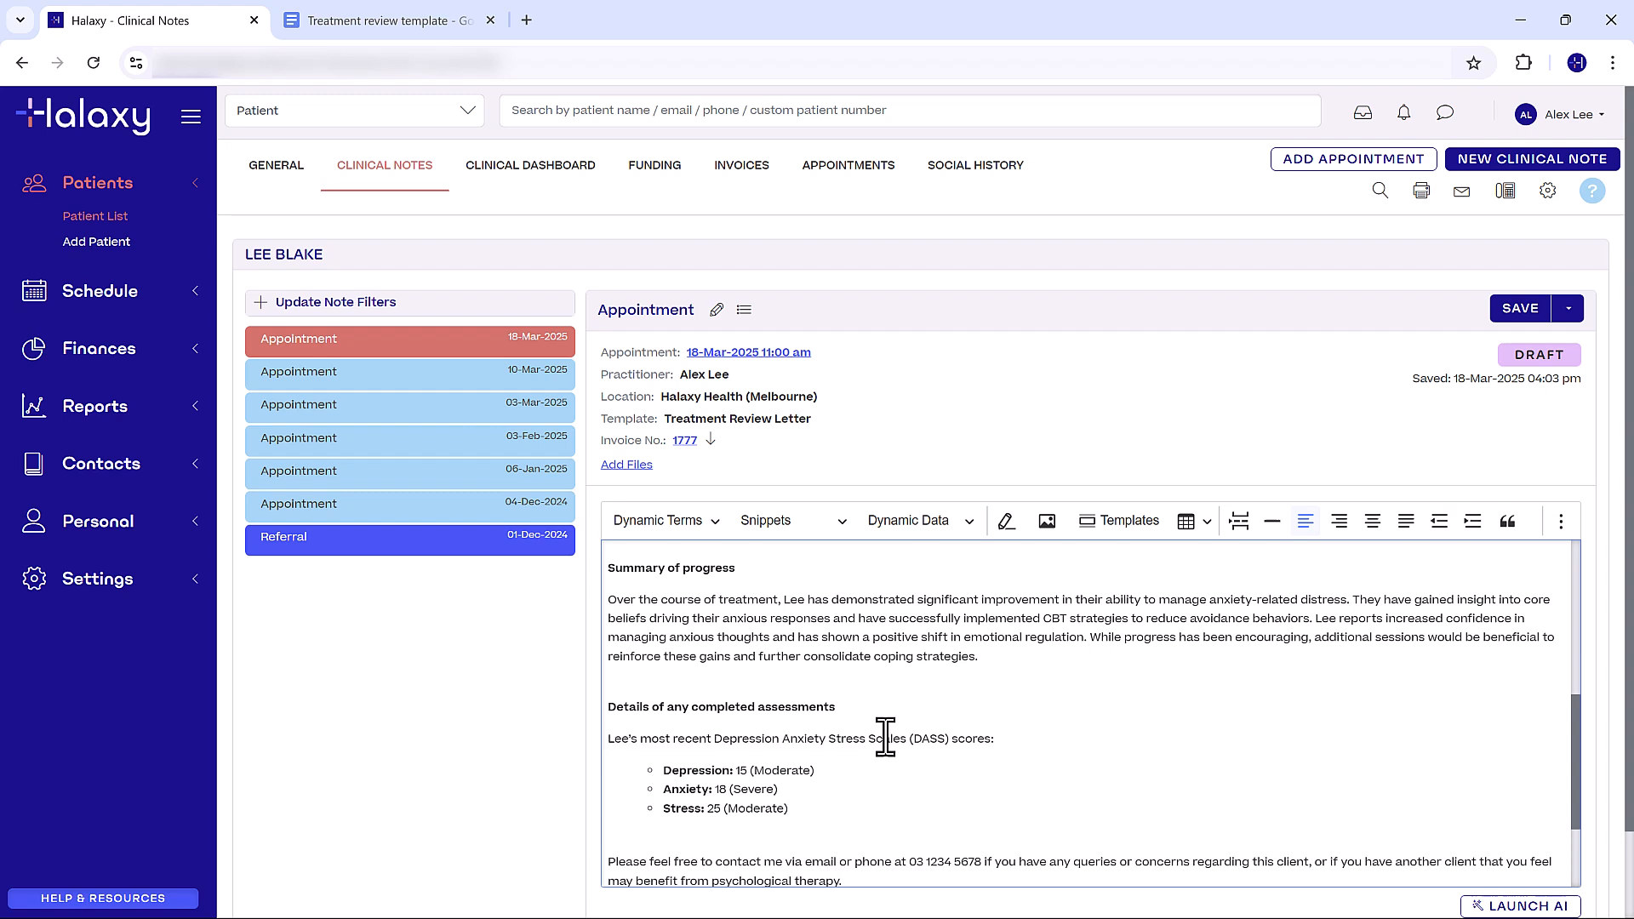
click(886, 738)
- Add blank lines below the DASS scores and insert the Additional Sessions snippet above the contact paragraph
scroll(885, 737, down, 1)
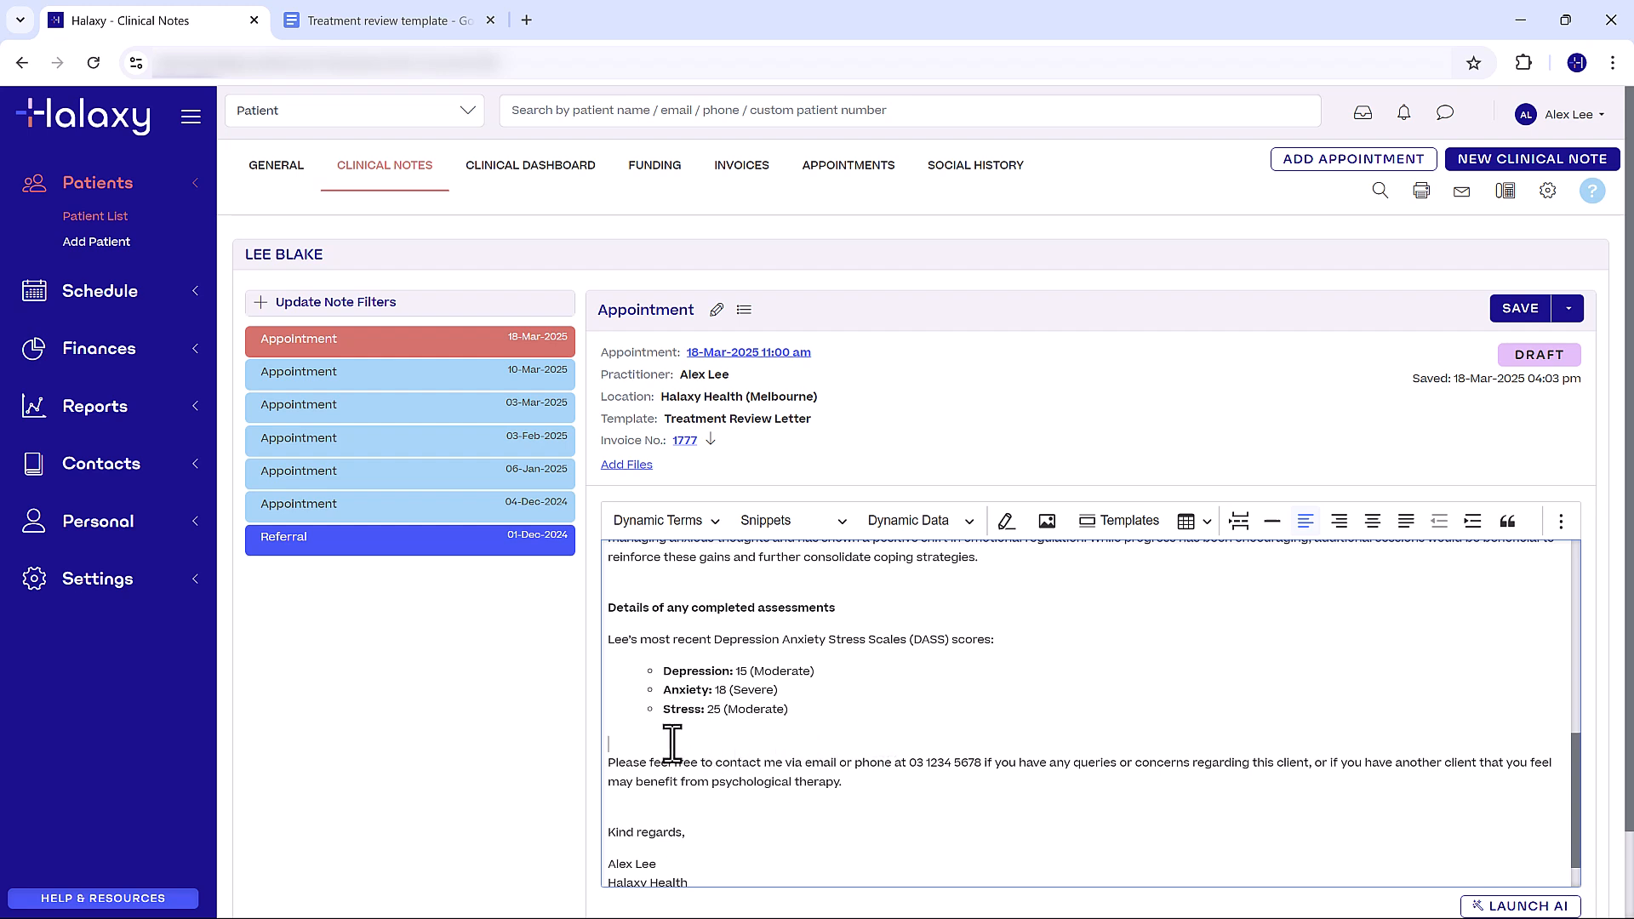
key(Return)
key(Return)
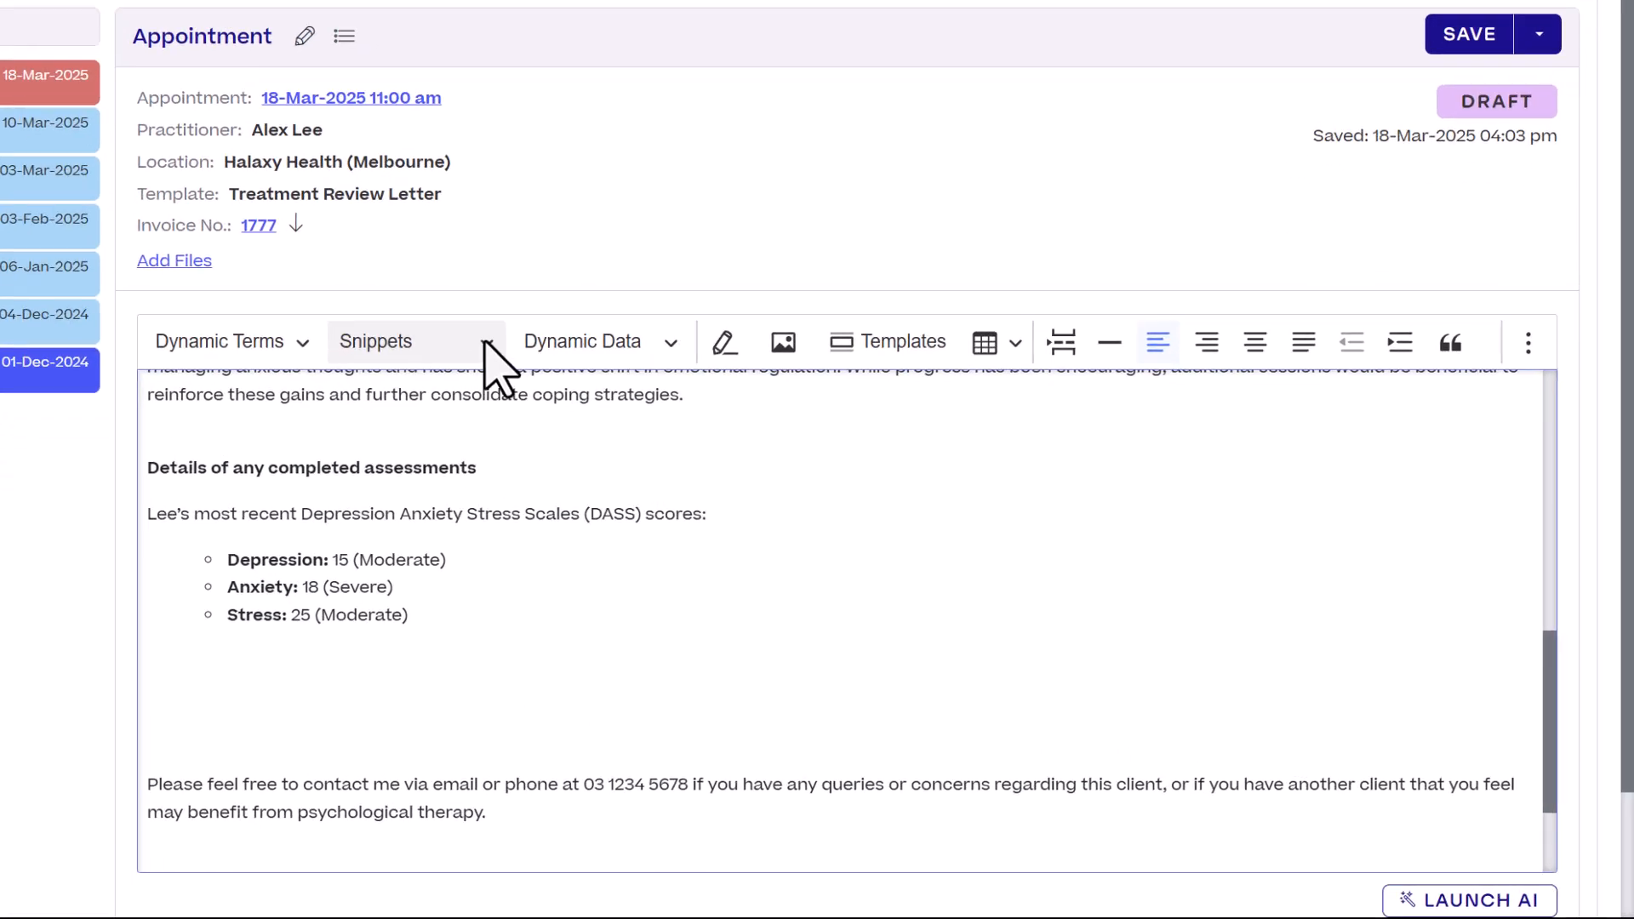
click(841, 521)
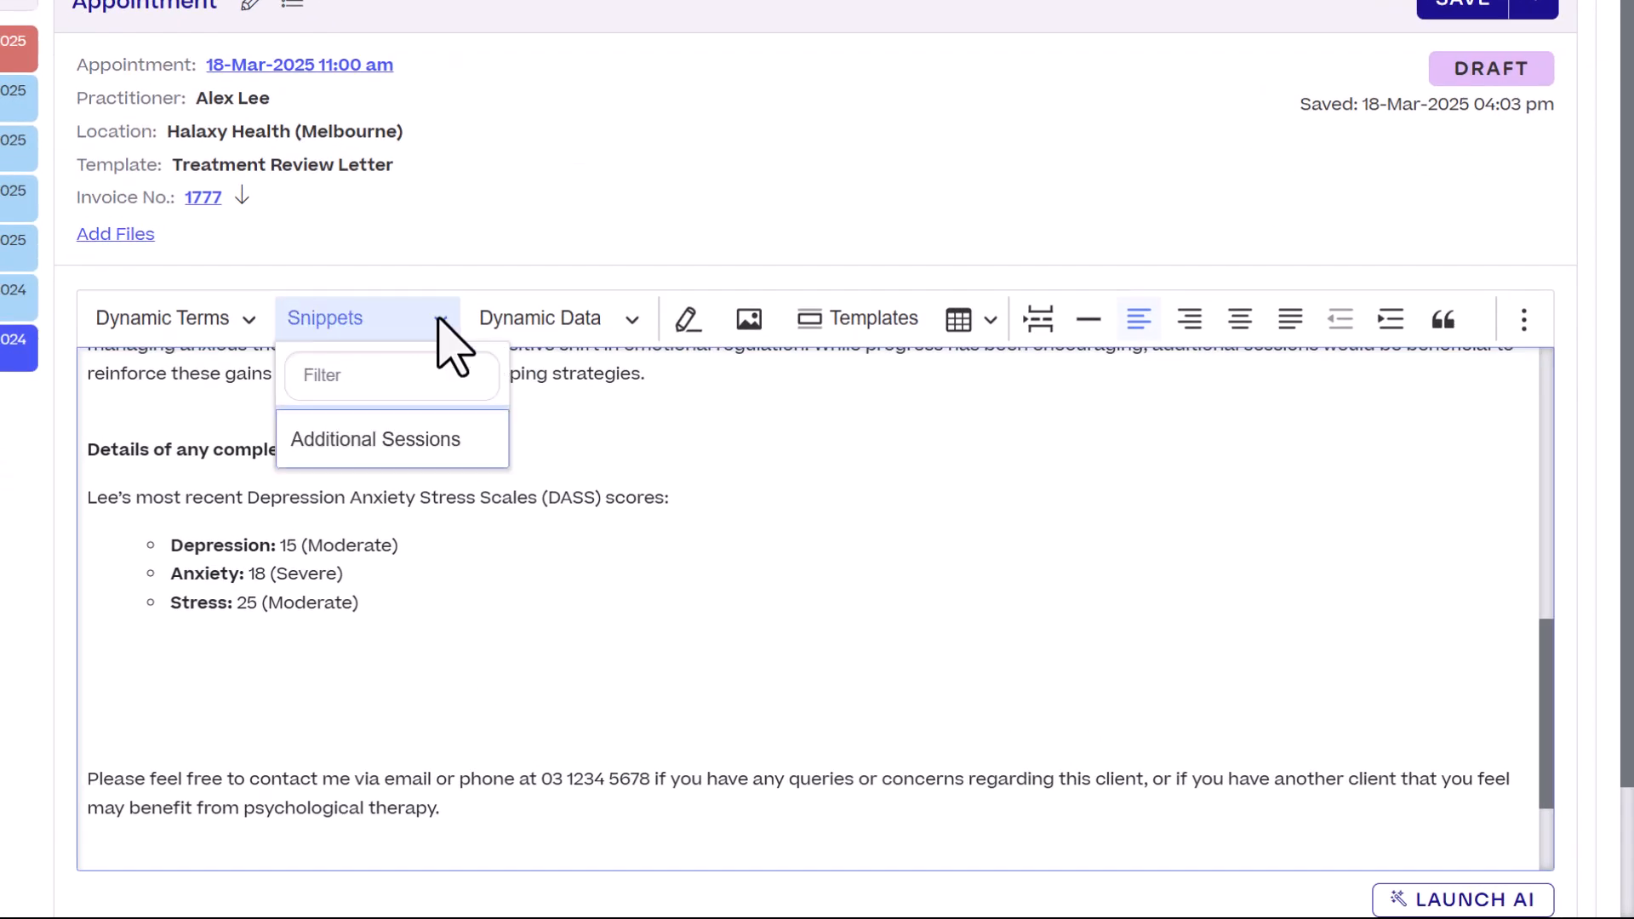
click(415, 440)
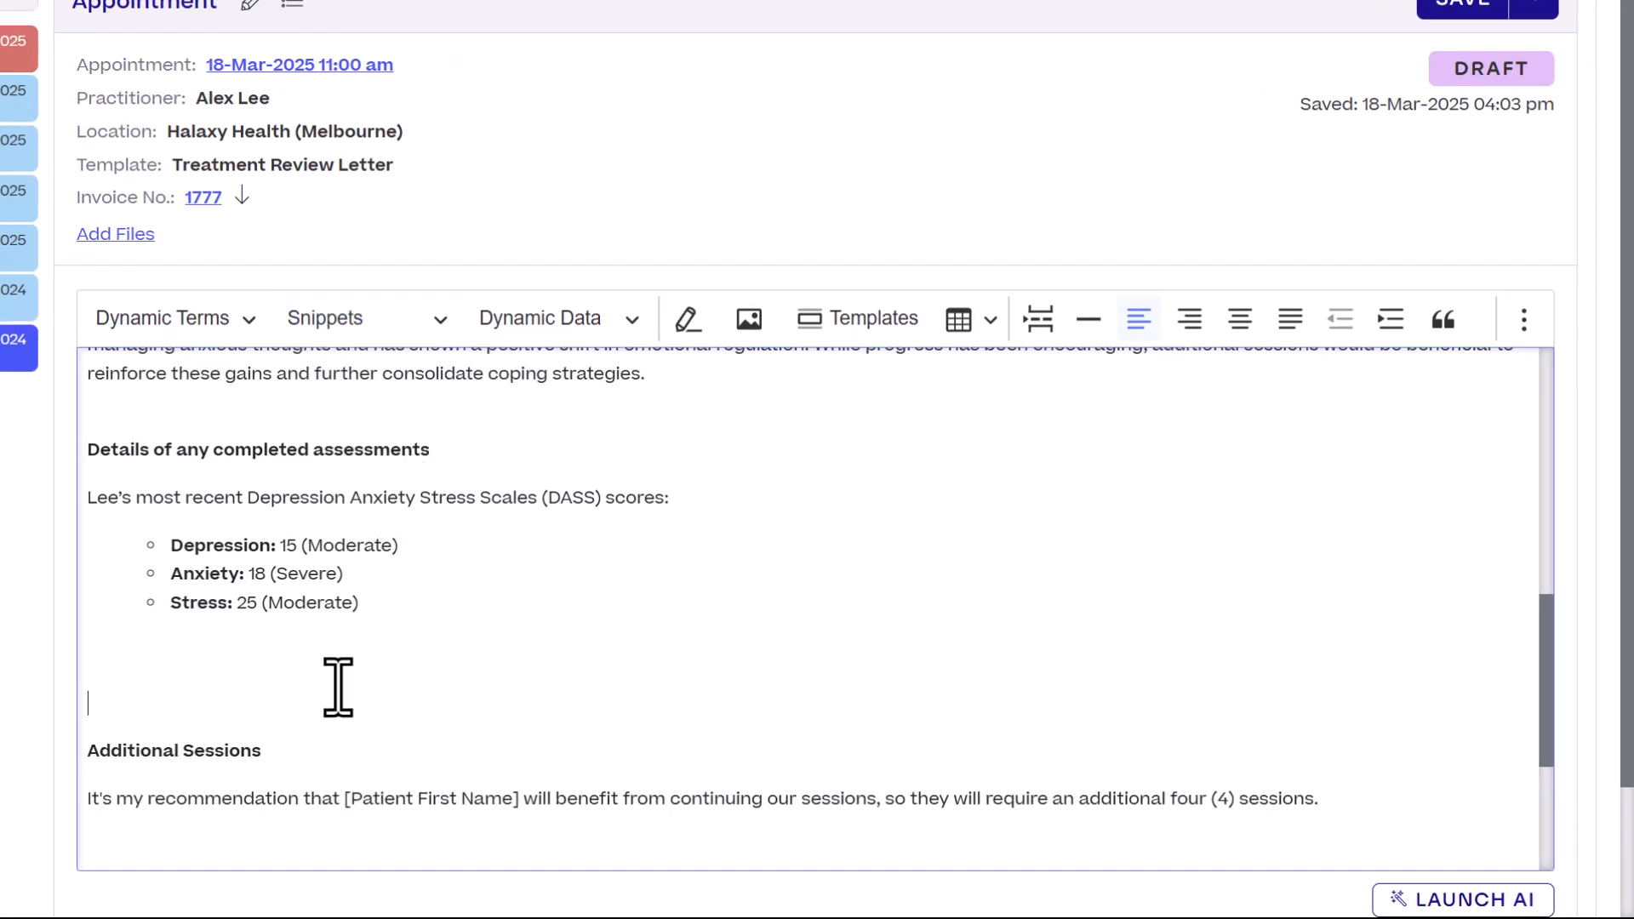
- Remove the surplus blank lines above and below the inserted Additional Sessions section
key(BackSpace)
scroll(335, 682, down, 2)
click(118, 675)
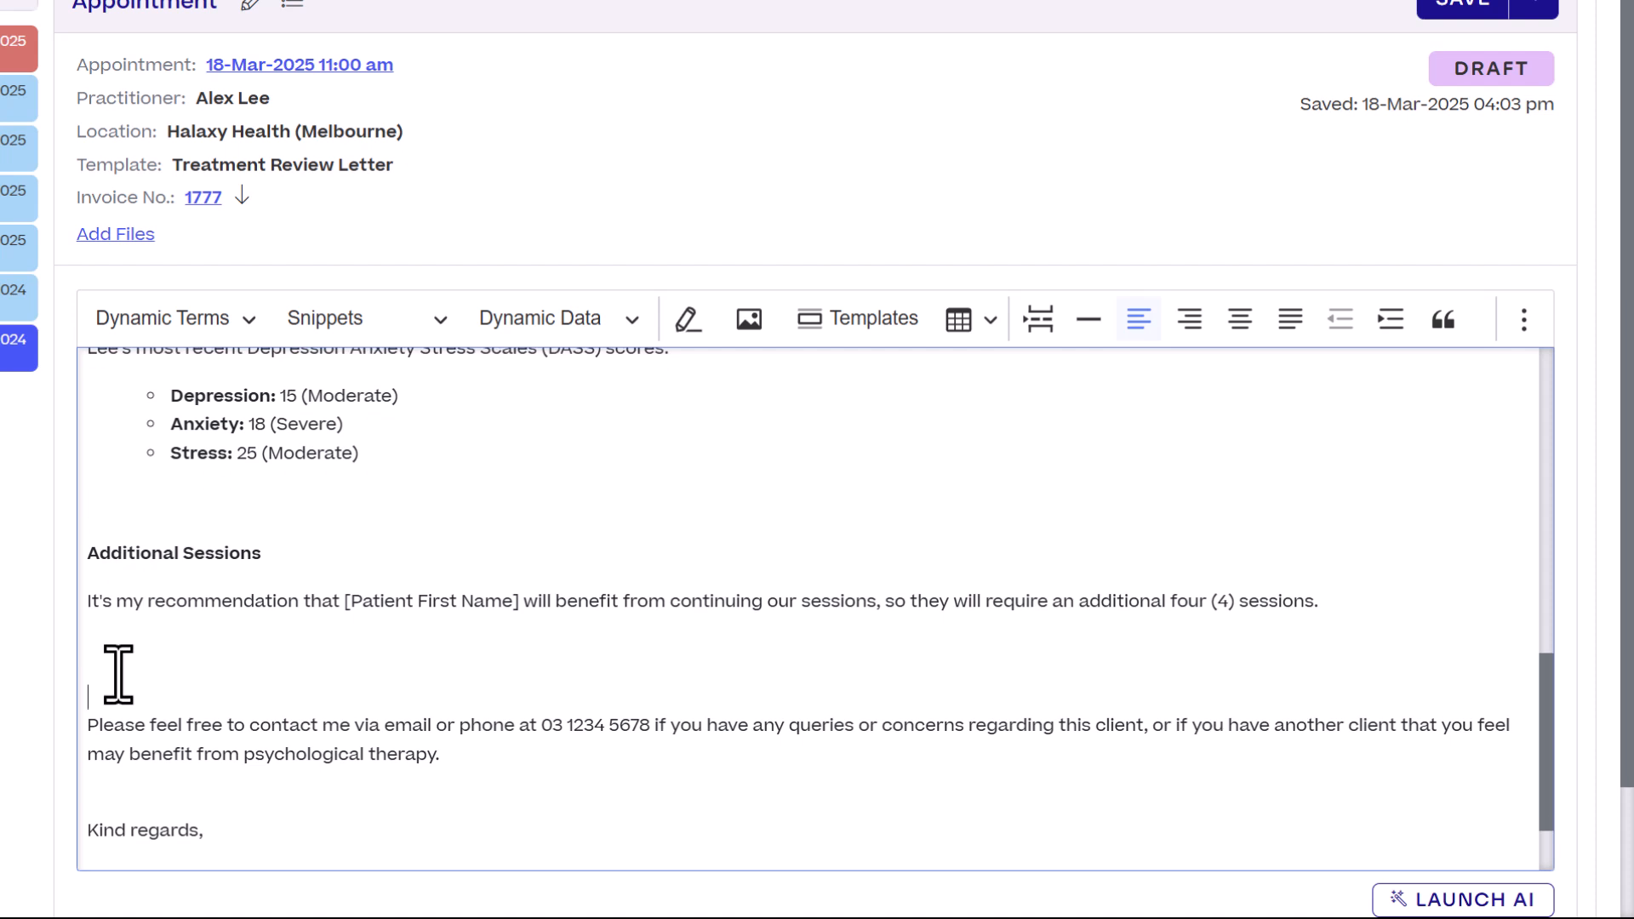
key(BackSpace)
scroll(1135, 540, up, 3)
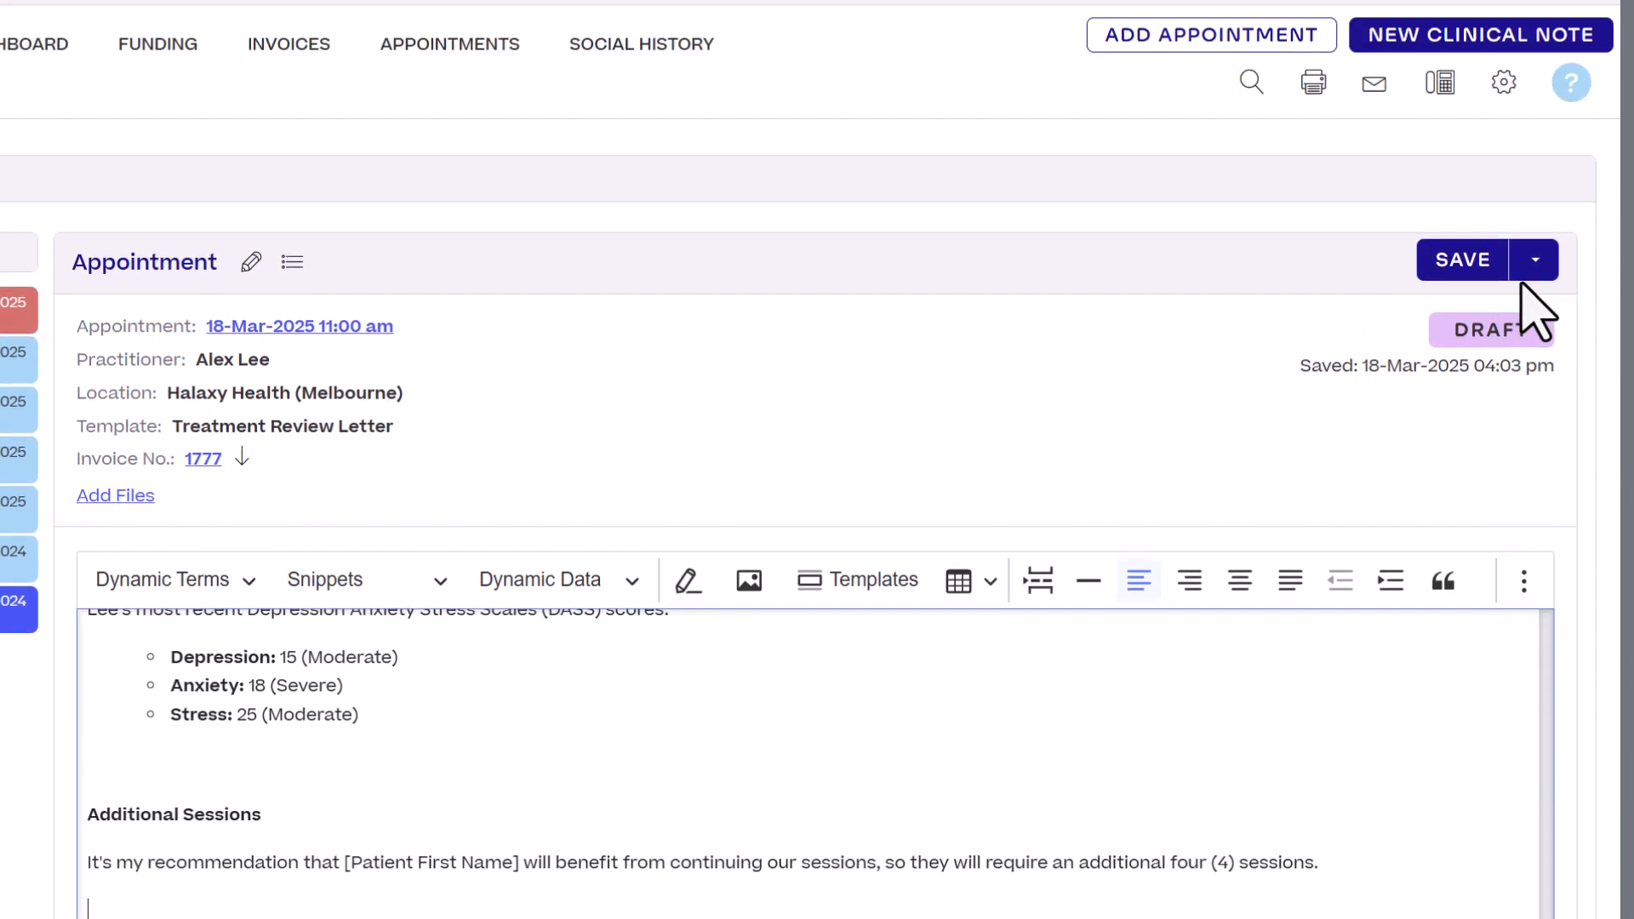
- Preview the clinical note and check the filled-in dynamic terms and sections of the letter
click(1535, 262)
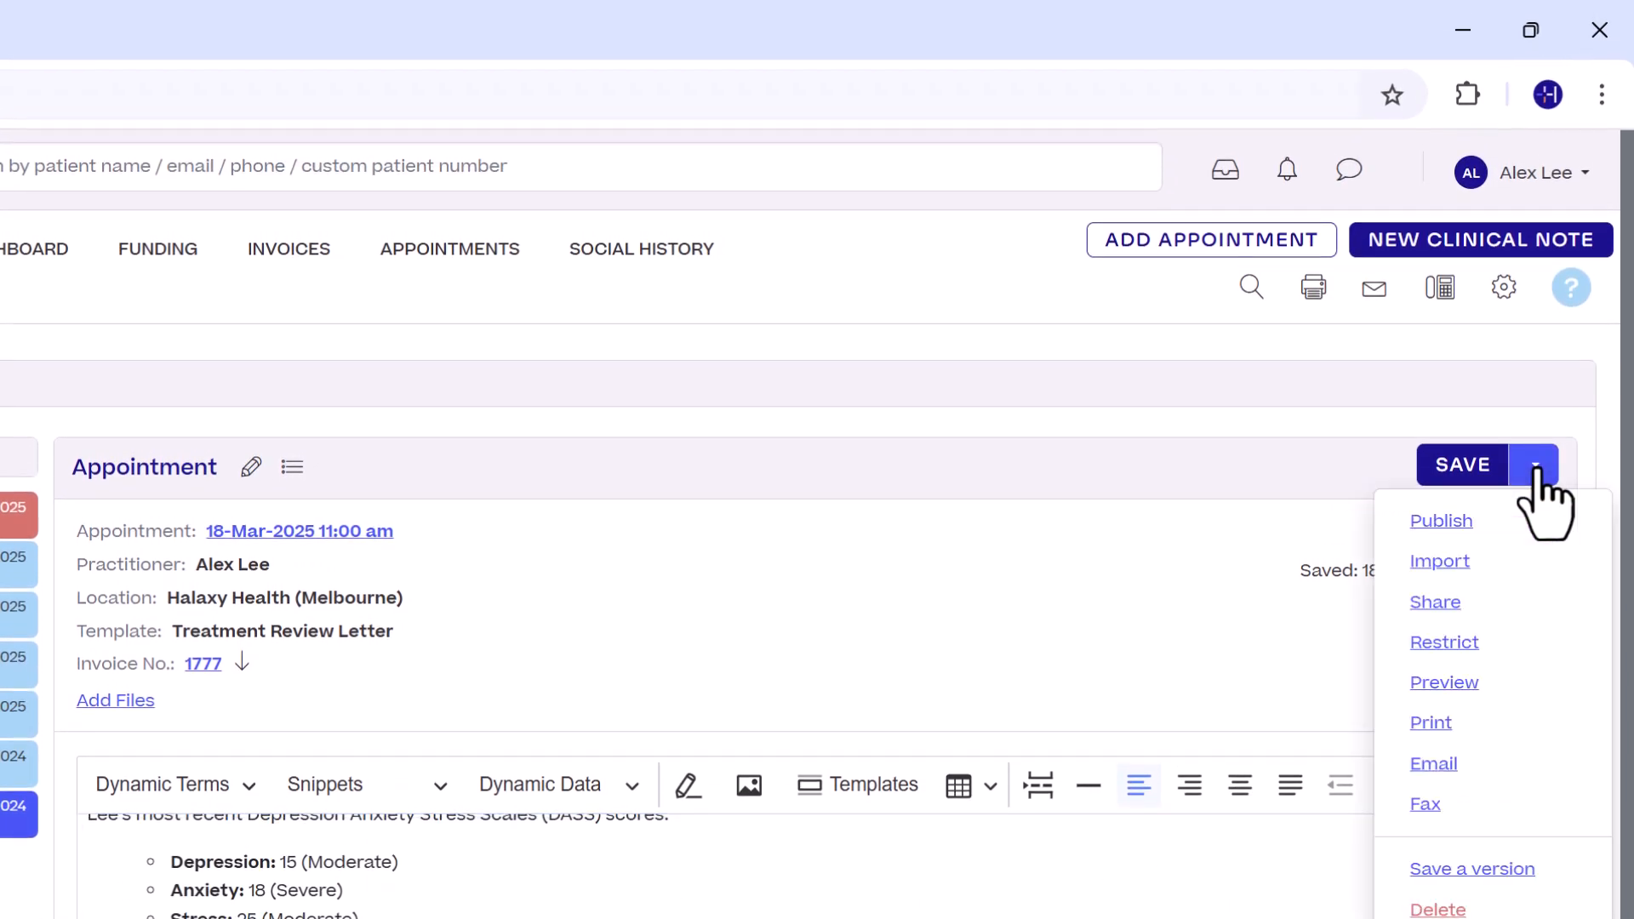
click(1464, 682)
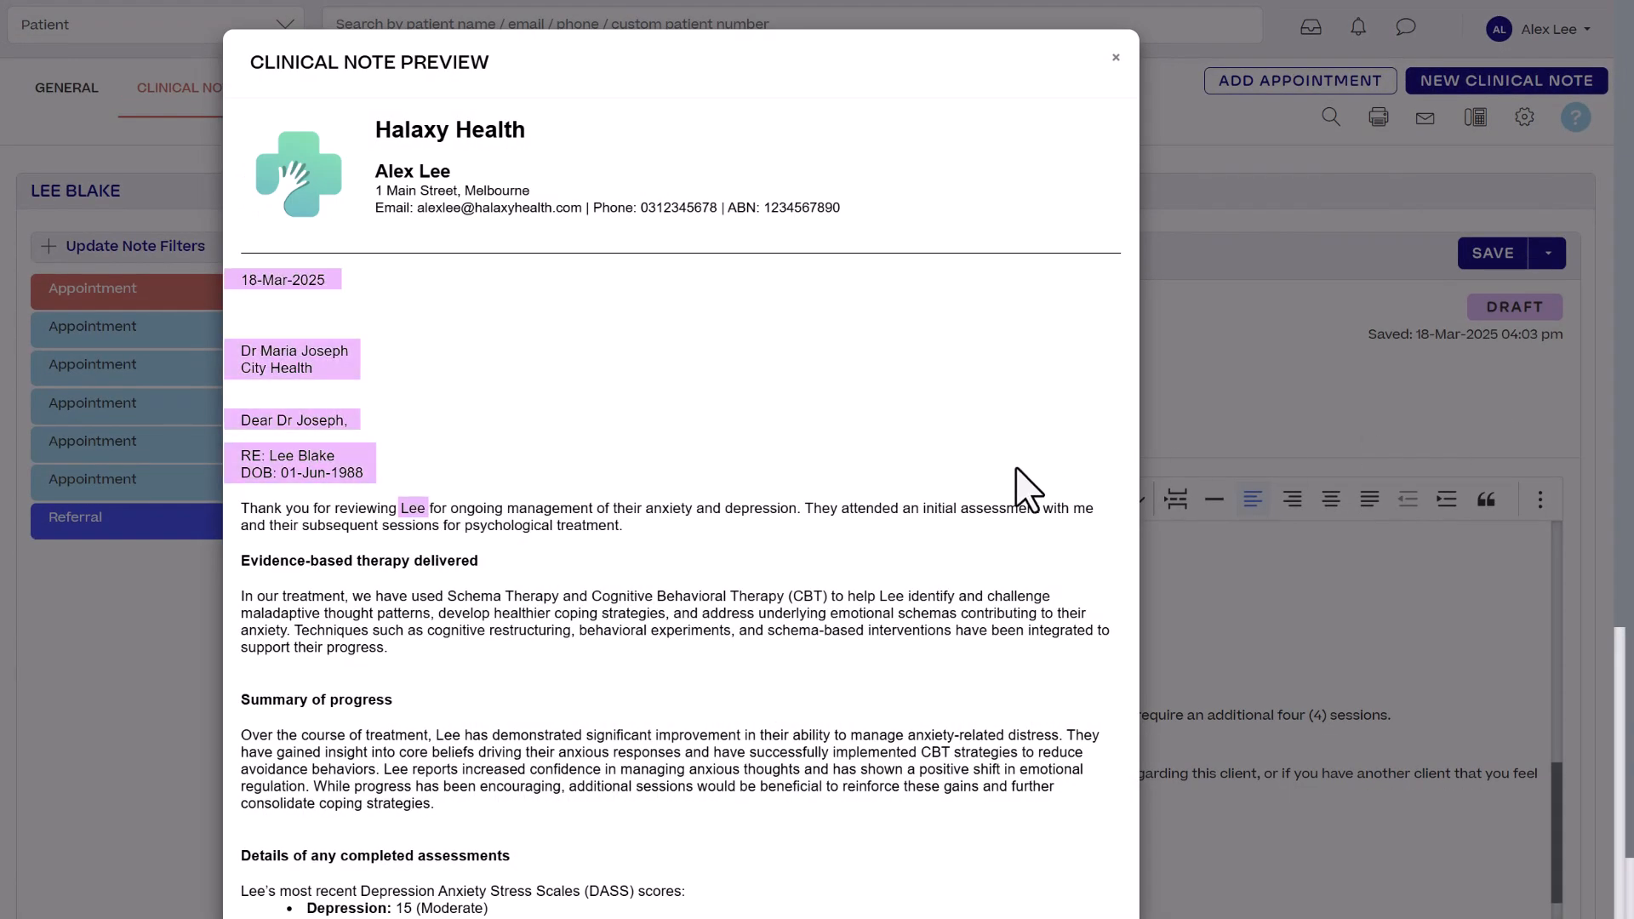
scroll(1027, 489, down, 3)
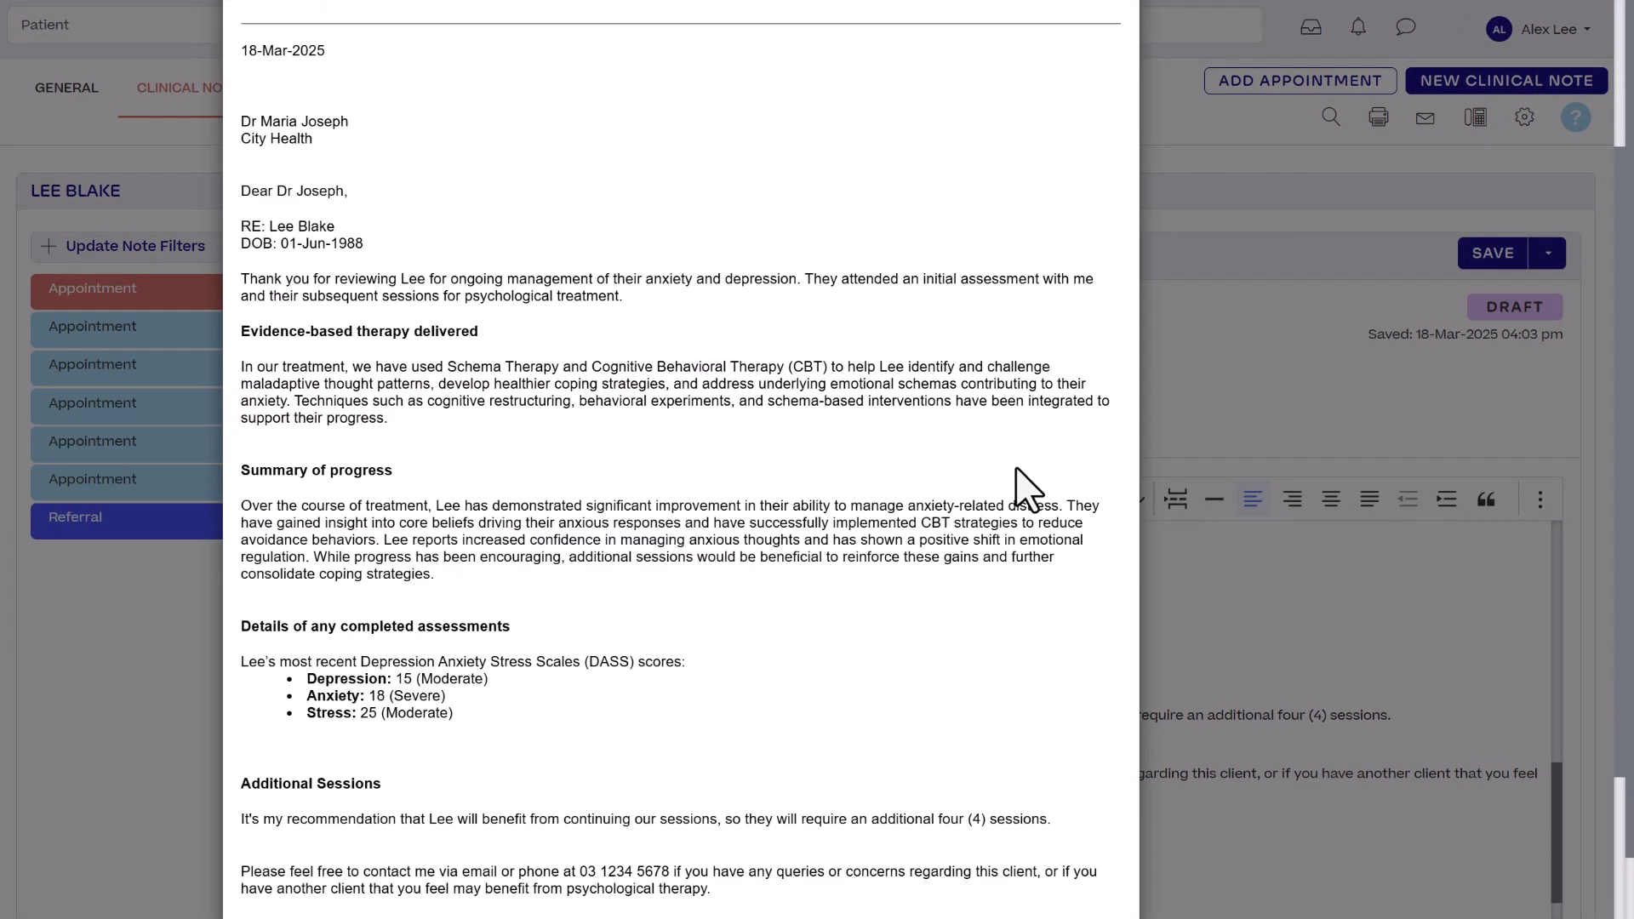